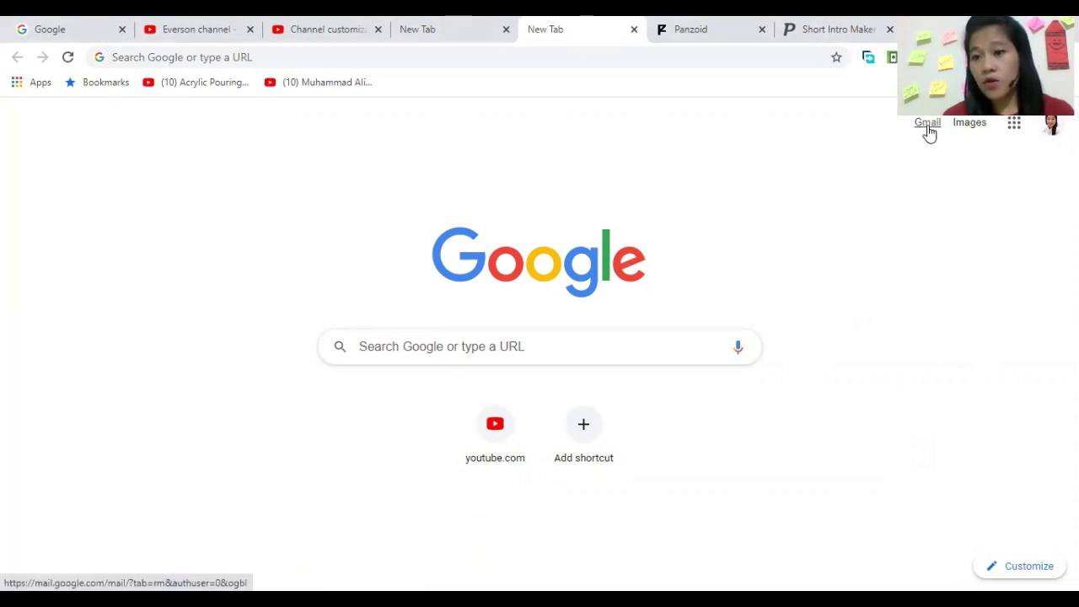
# Step: Open Google Drive from the list of Google apps
pyautogui.click(1013, 126)
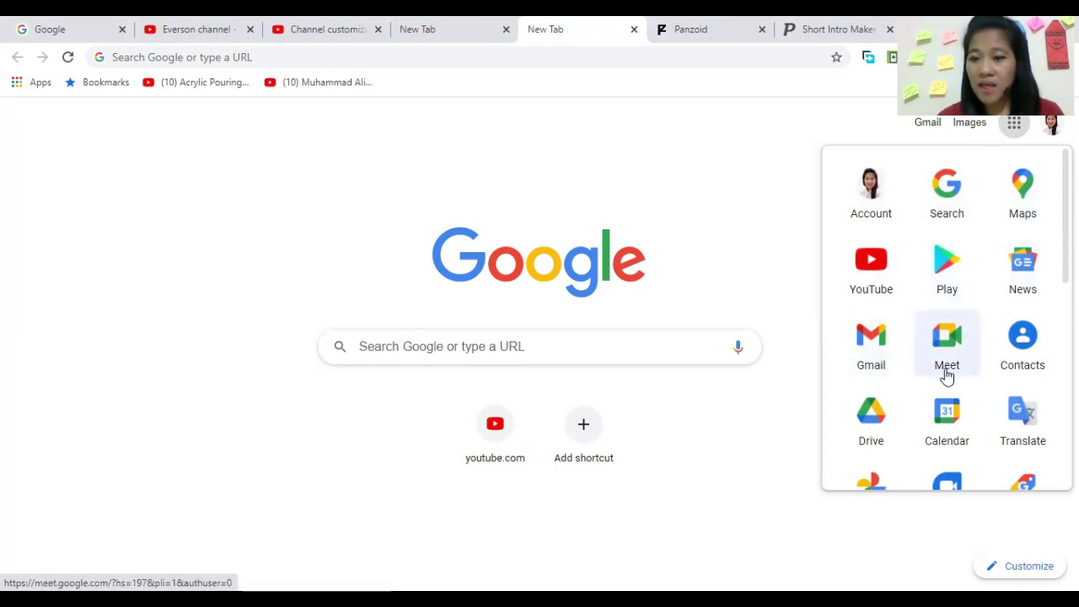
pyautogui.scroll(-2, 915, 277)
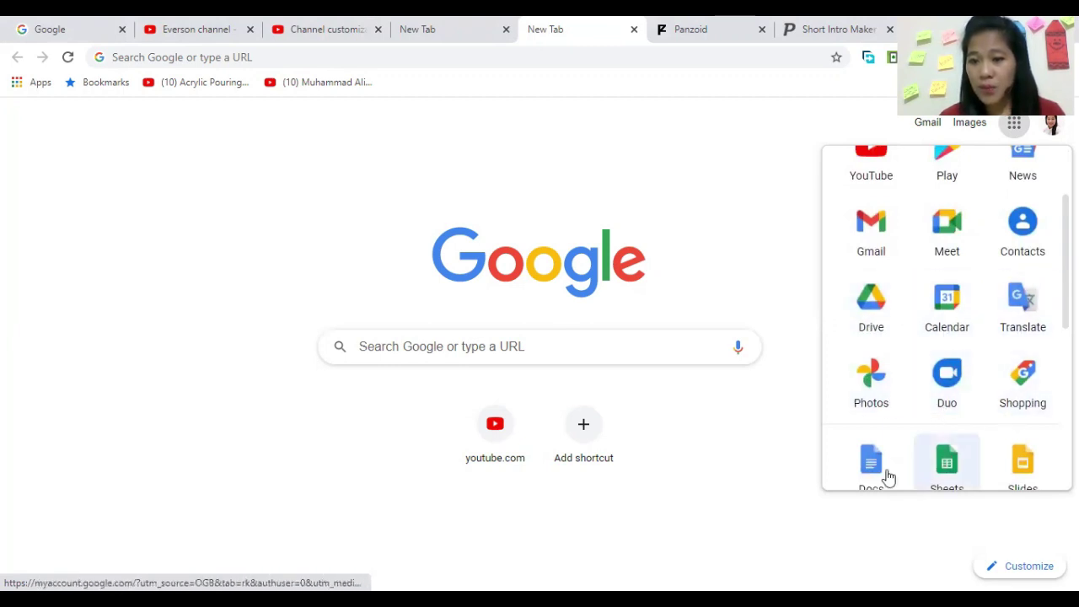
pyautogui.click(870, 318)
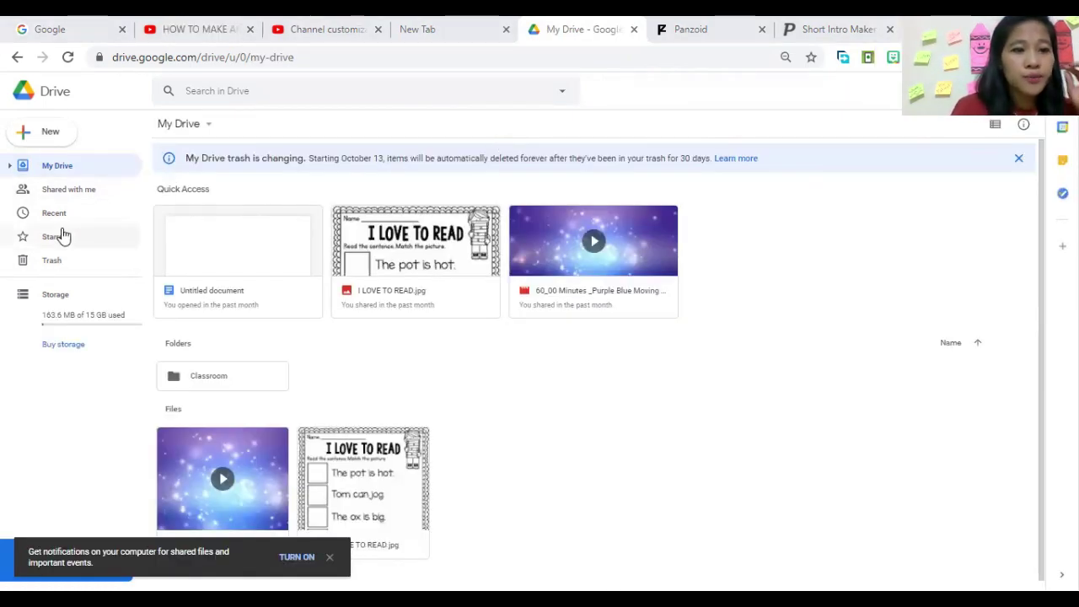
# Step: Expand My Drive and open the Classroom folder to view its class subfolders
pyautogui.click(59, 168)
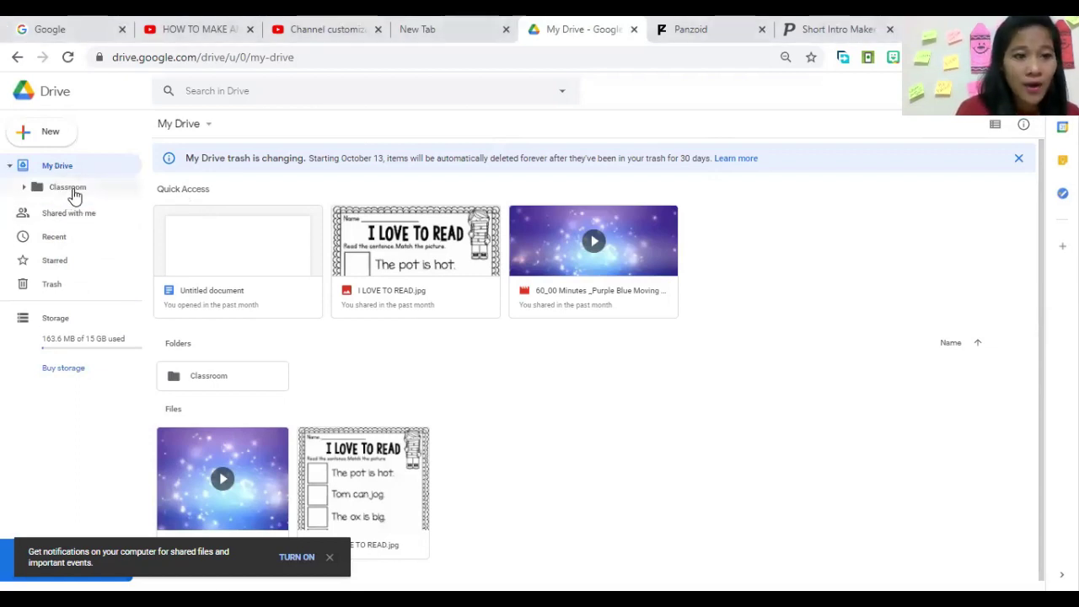
pyautogui.click(76, 194)
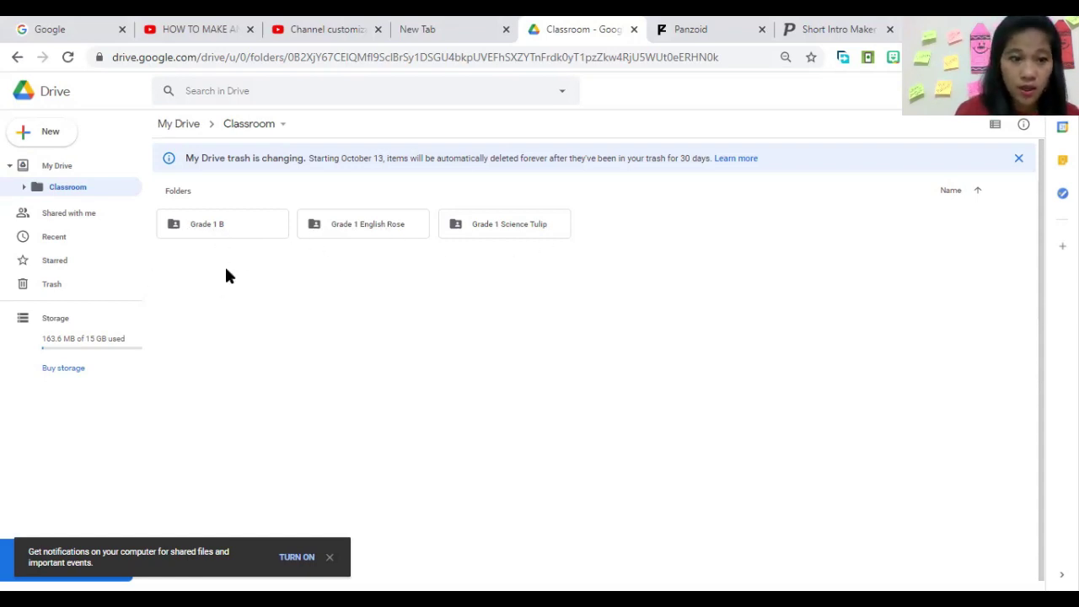
pyautogui.click(67, 185)
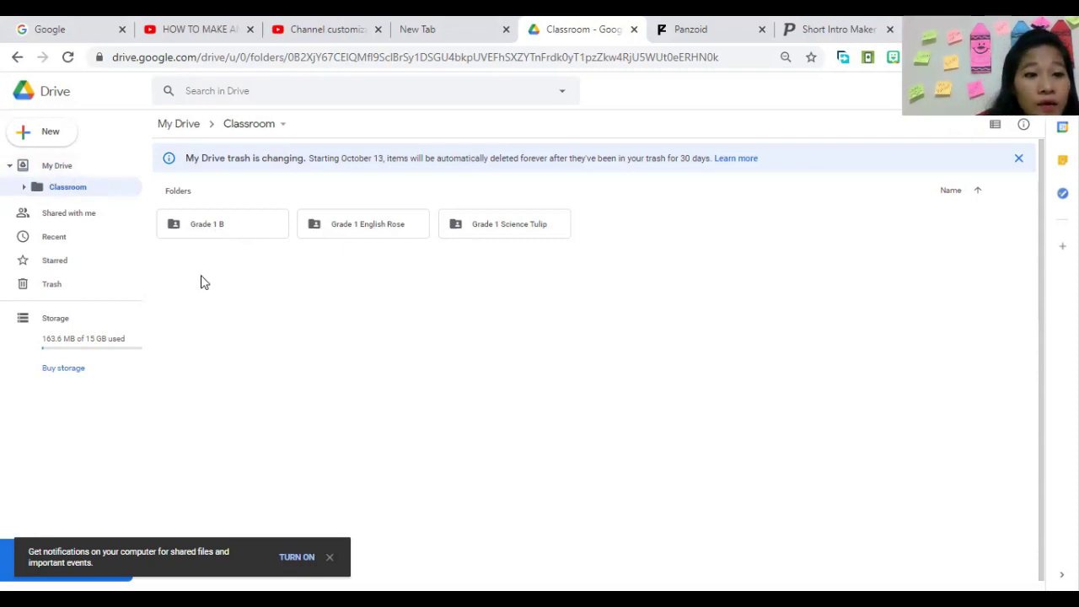
pyautogui.rightClick(311, 320)
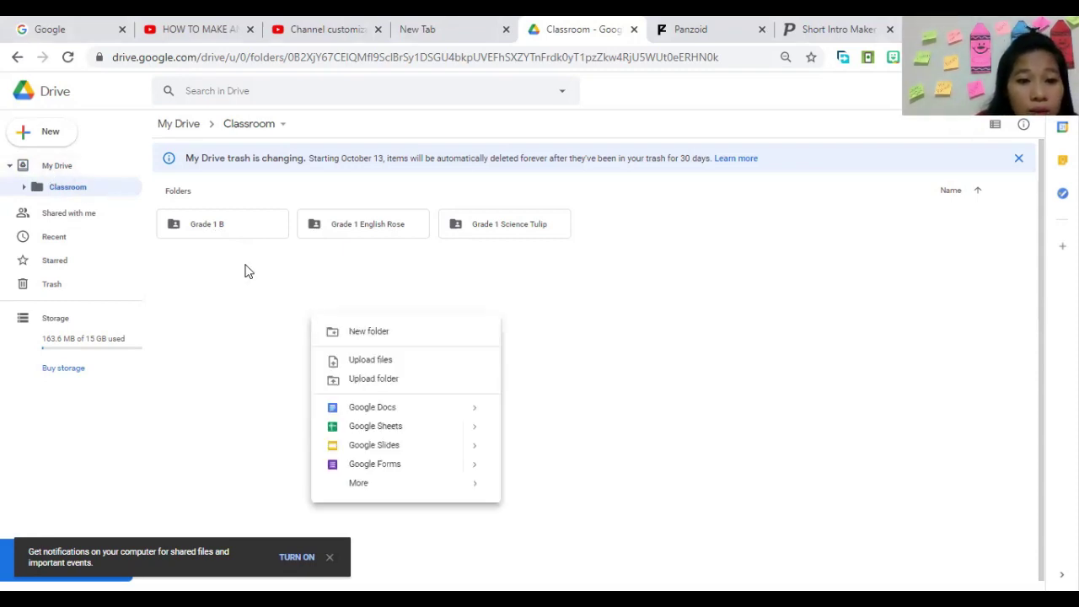
pyautogui.click(367, 334)
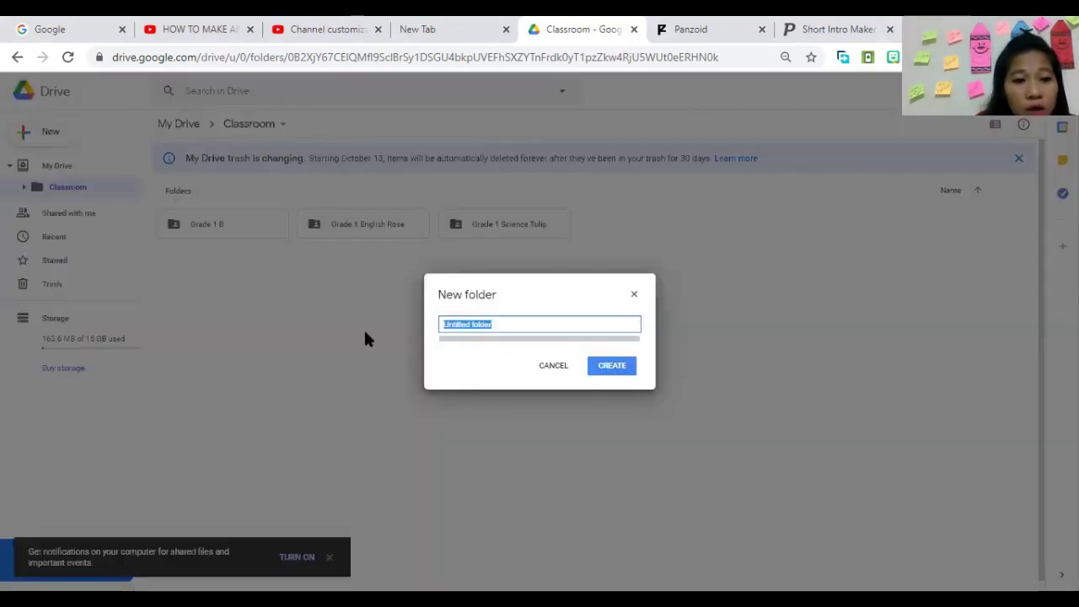
pyautogui.click(634, 297)
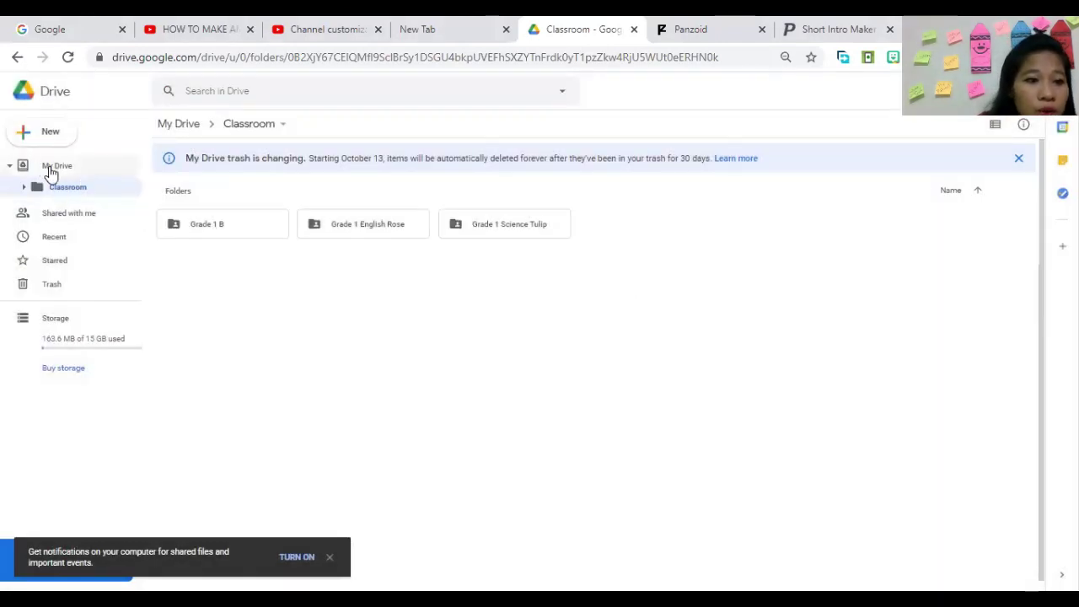
# Step: Create a new folder named "My files" directly in My Drive
pyautogui.click(49, 168)
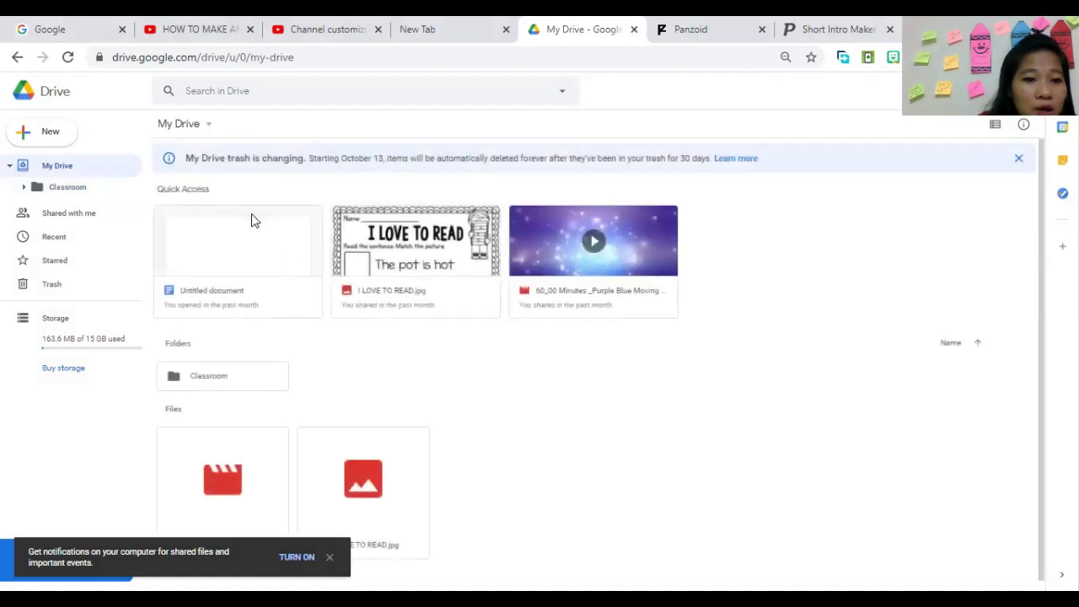
pyautogui.click(42, 128)
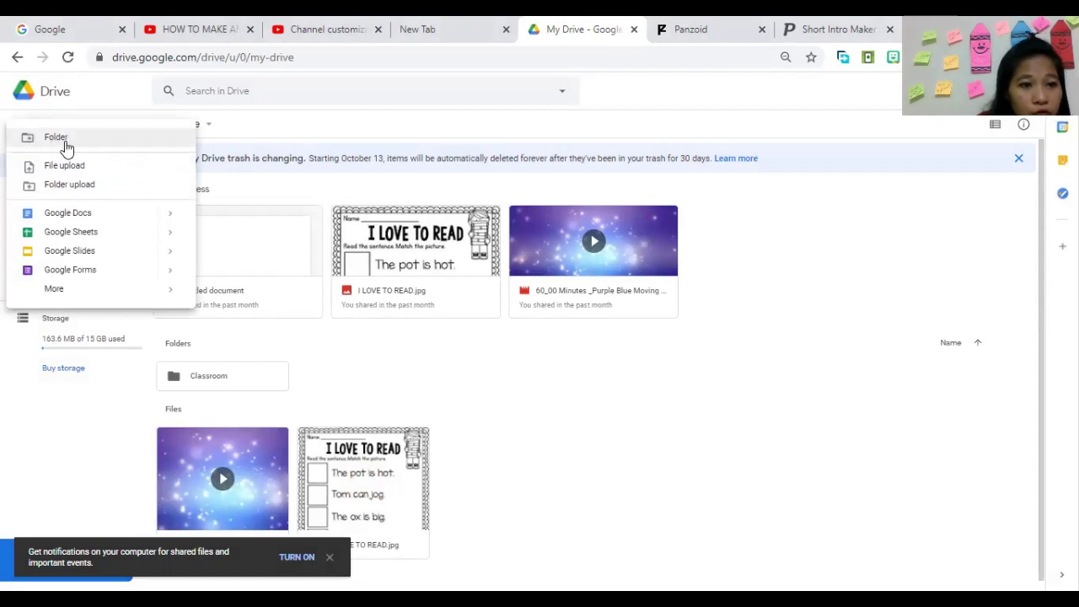
pyautogui.rightClick(606, 381)
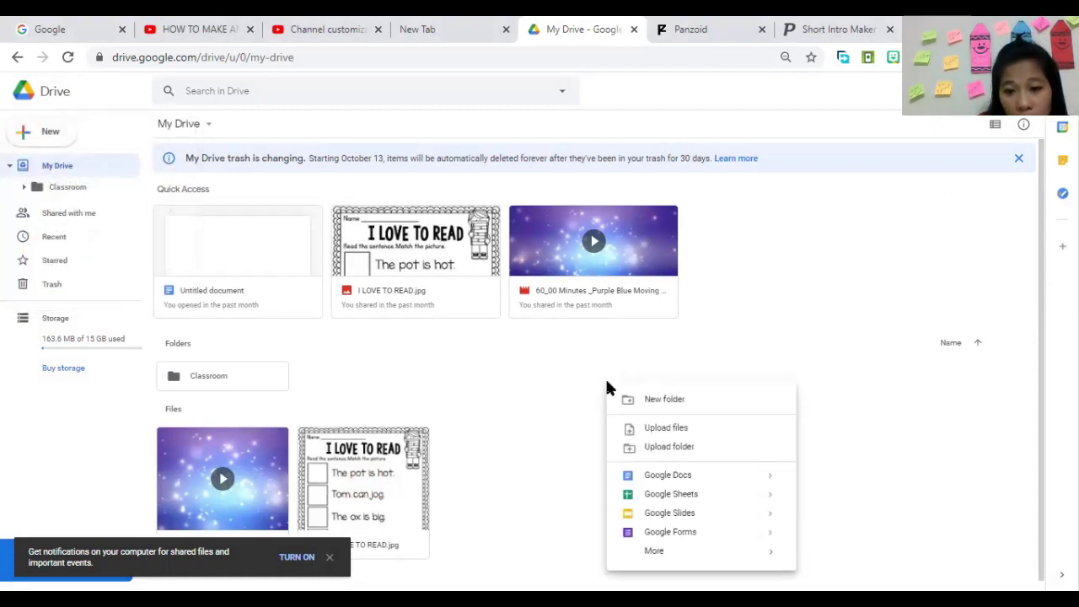
pyautogui.click(662, 401)
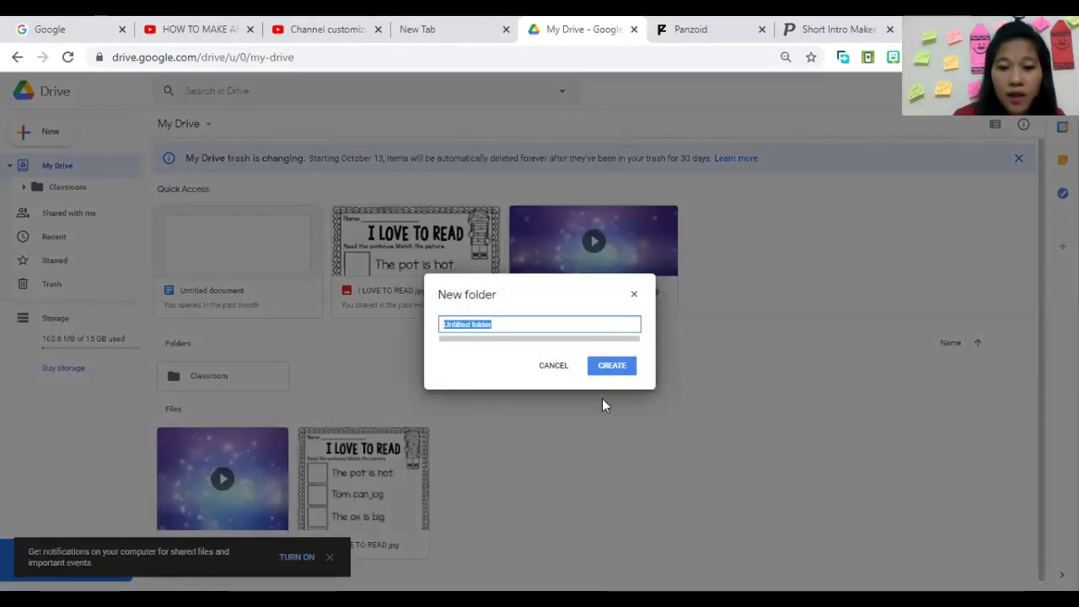
pyautogui.press('BackSpace')
pyautogui.write('My files')
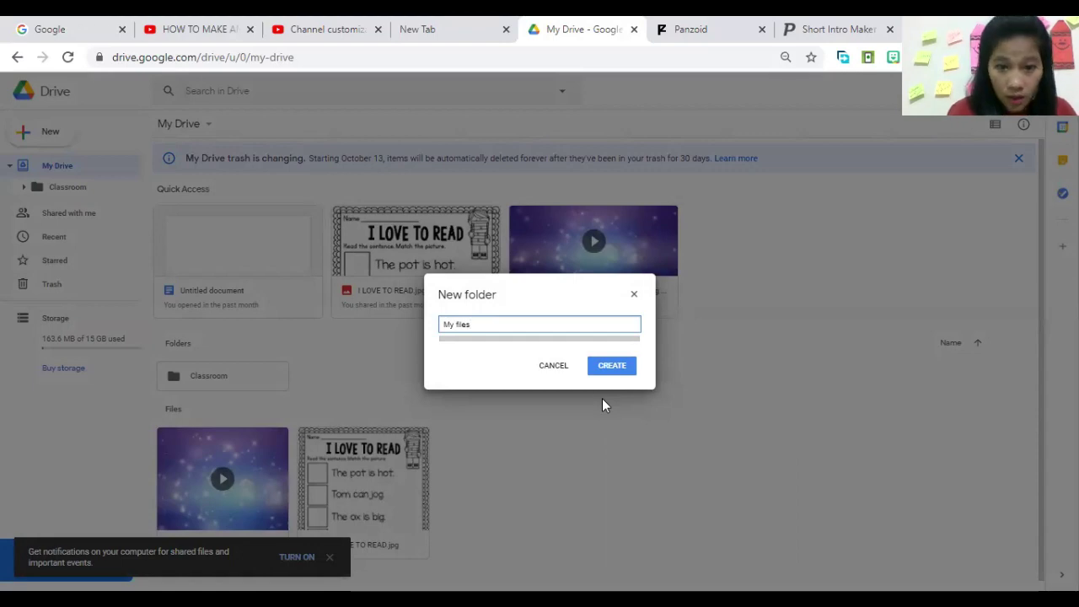
pyautogui.click(616, 367)
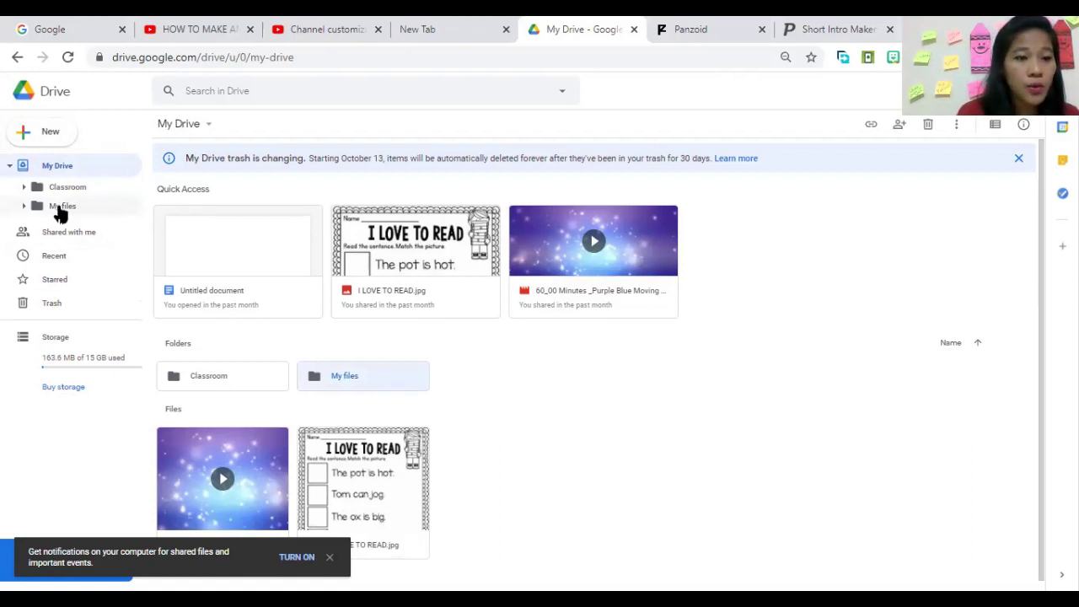
# Step: Create a subfolder named "certificates" inside the My files folder
pyautogui.click(61, 210)
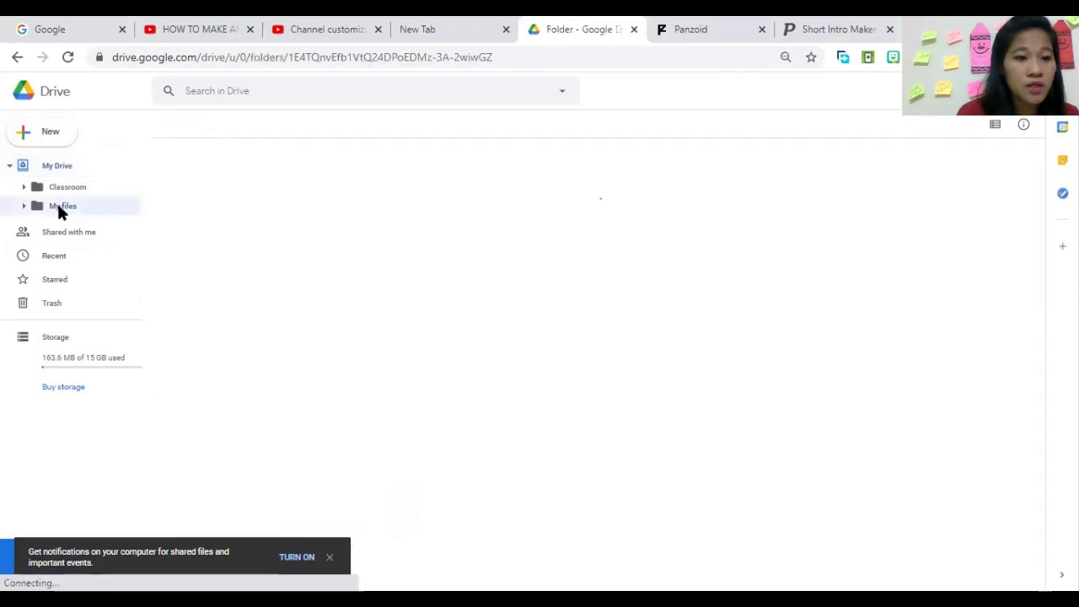
pyautogui.rightClick(461, 325)
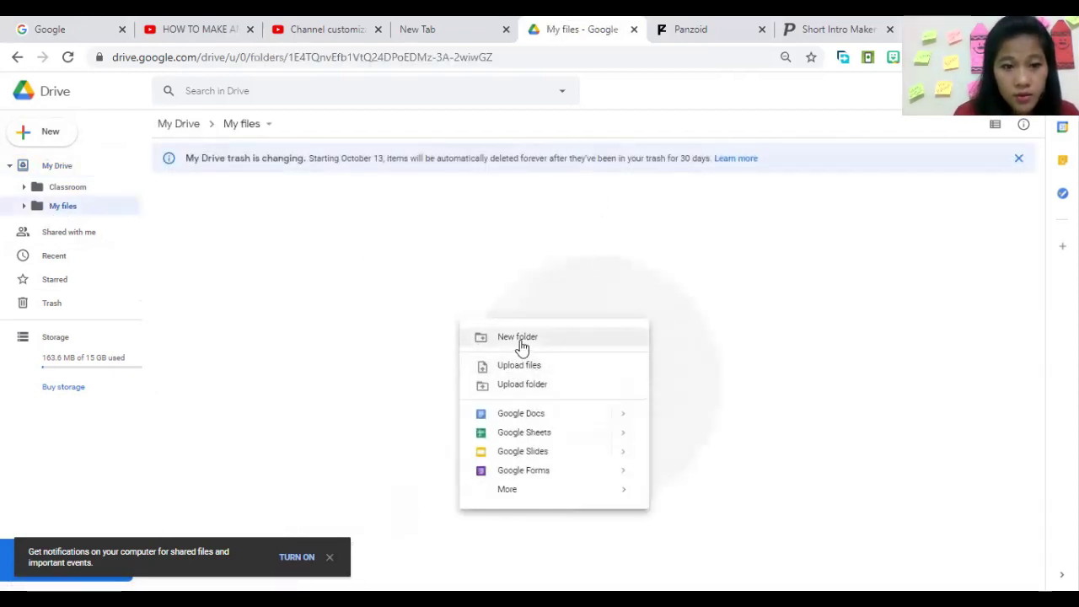
pyautogui.click(520, 342)
pyautogui.write('certificates')
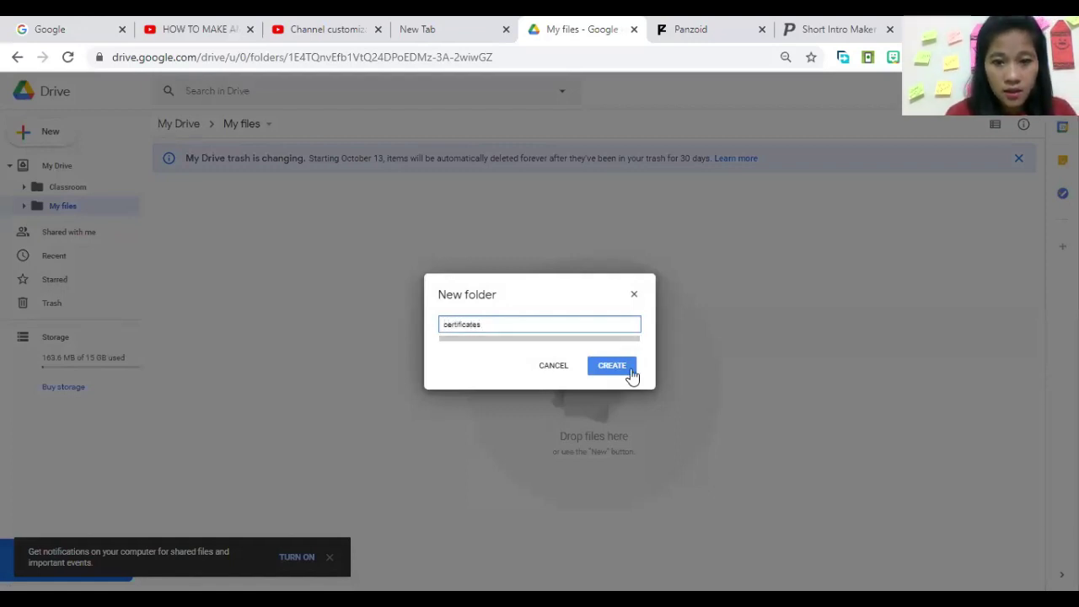
pyautogui.click(628, 369)
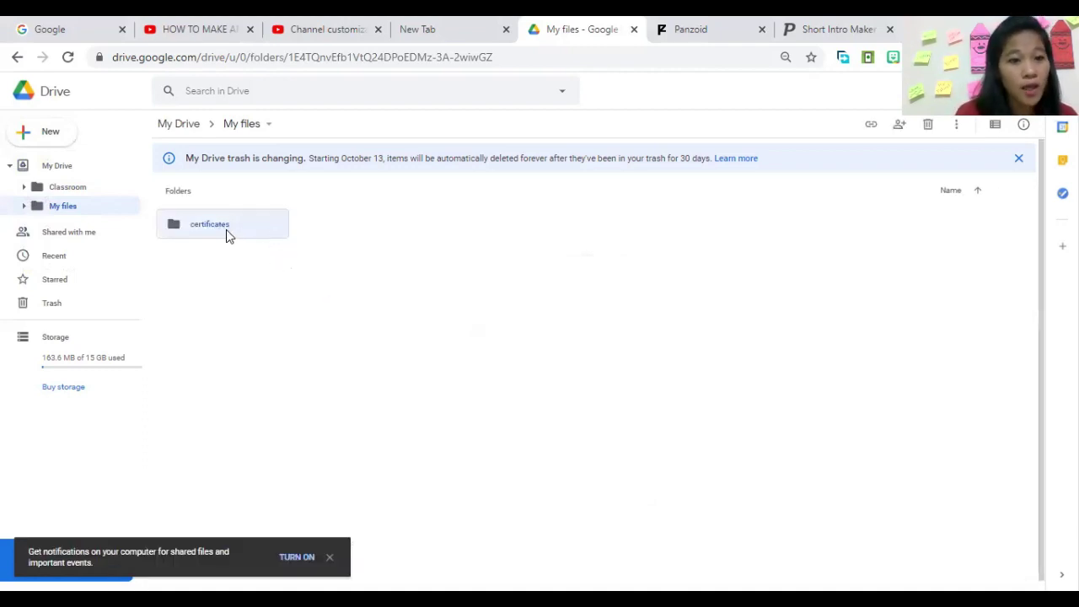
# Step: Upload the file "worksheet #1" from the pdf document folder in Documents to the Grade 1 B folder inside Classroom
pyautogui.click(68, 189)
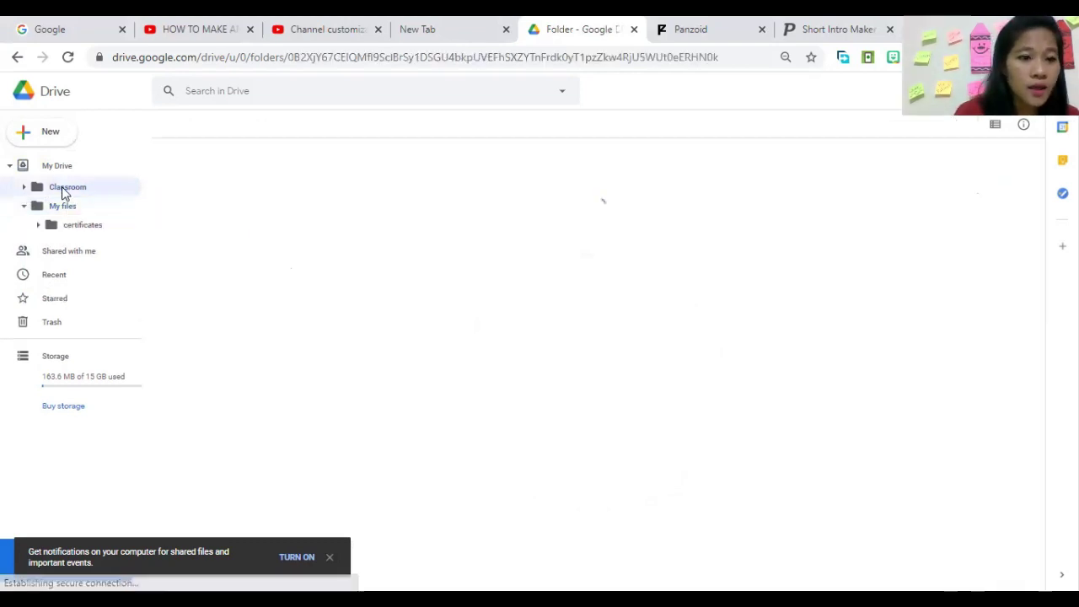
pyautogui.doubleClick(218, 228)
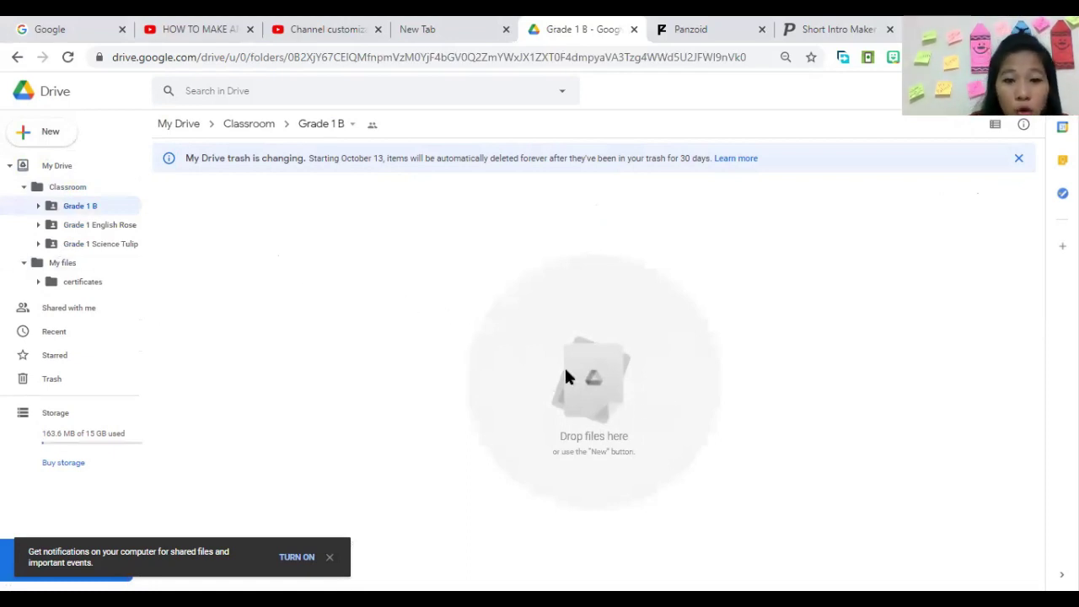
pyautogui.click(48, 133)
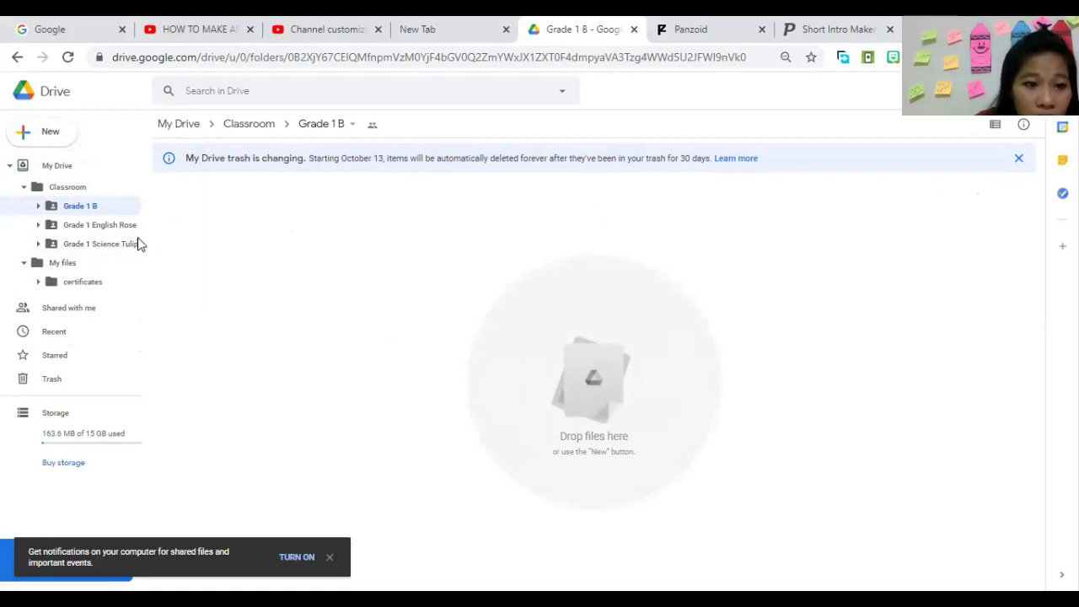
pyautogui.click(48, 135)
pyautogui.click(90, 172)
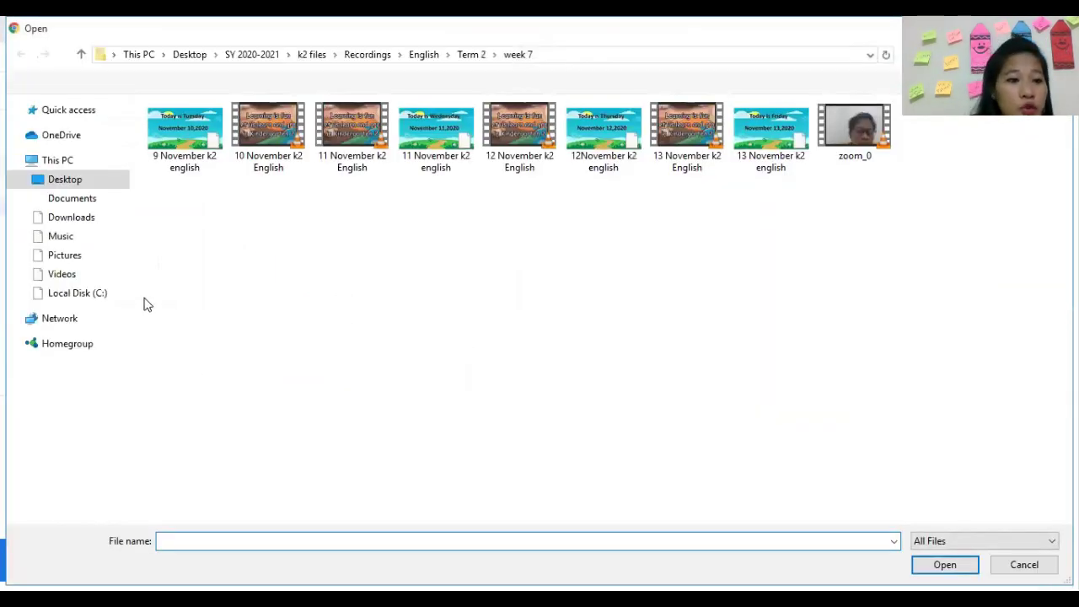
pyautogui.click(81, 206)
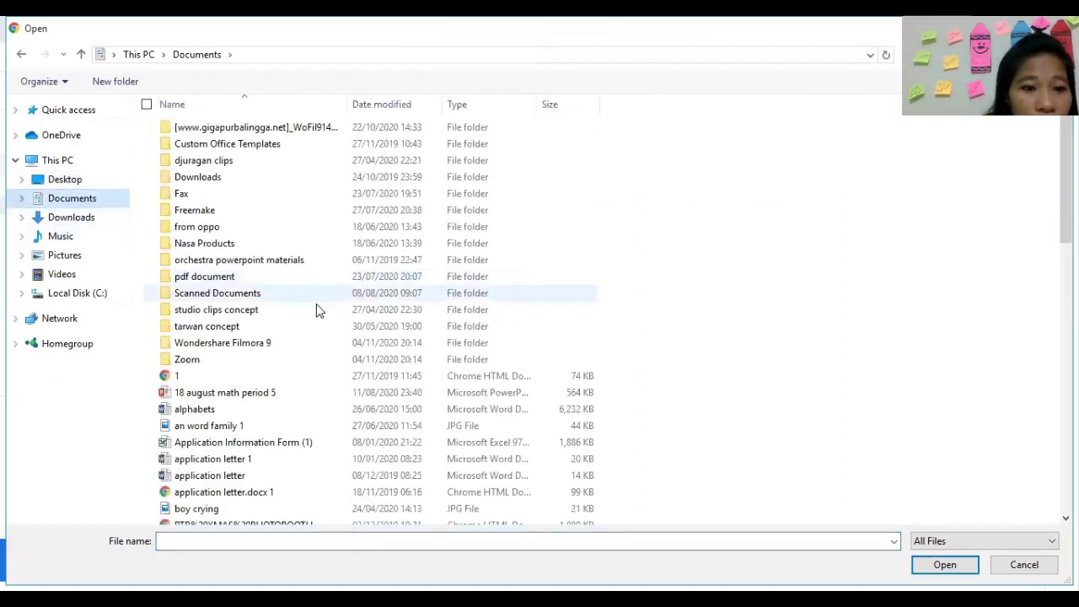
pyautogui.doubleClick(235, 281)
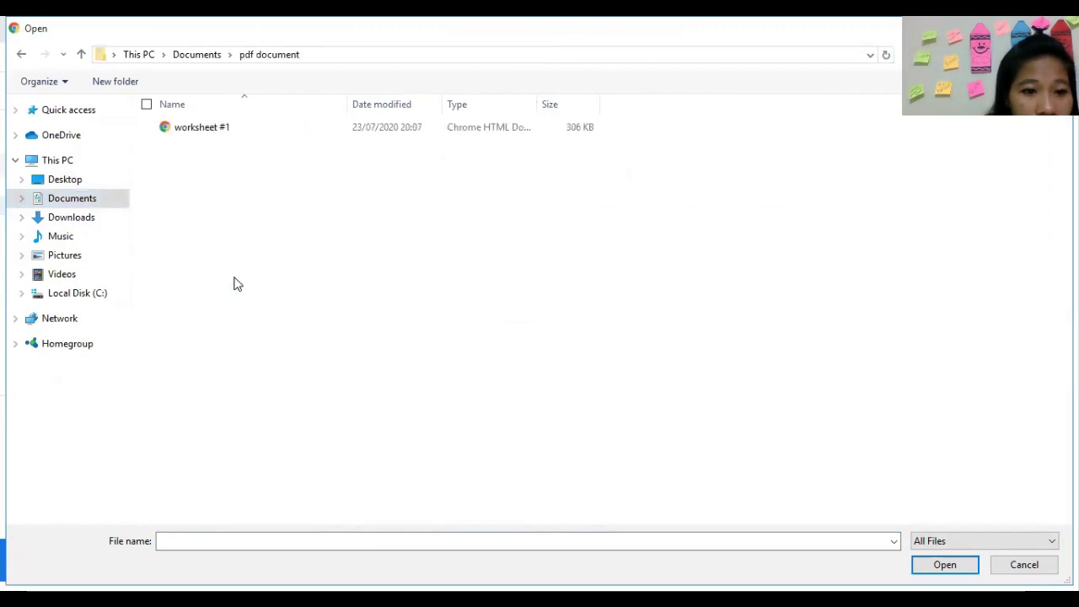
pyautogui.click(208, 131)
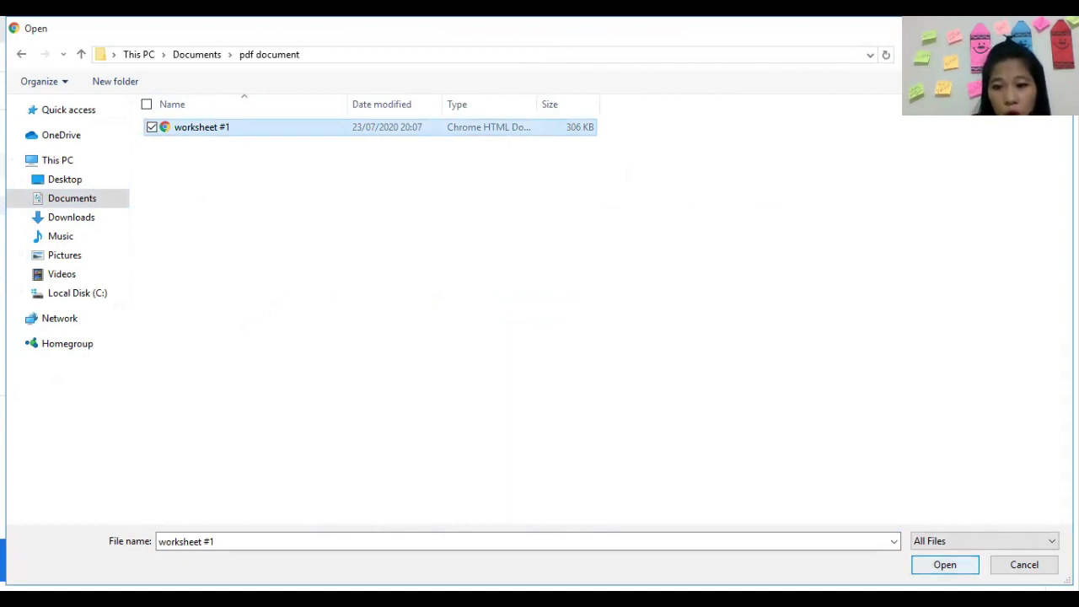
pyautogui.click(943, 565)
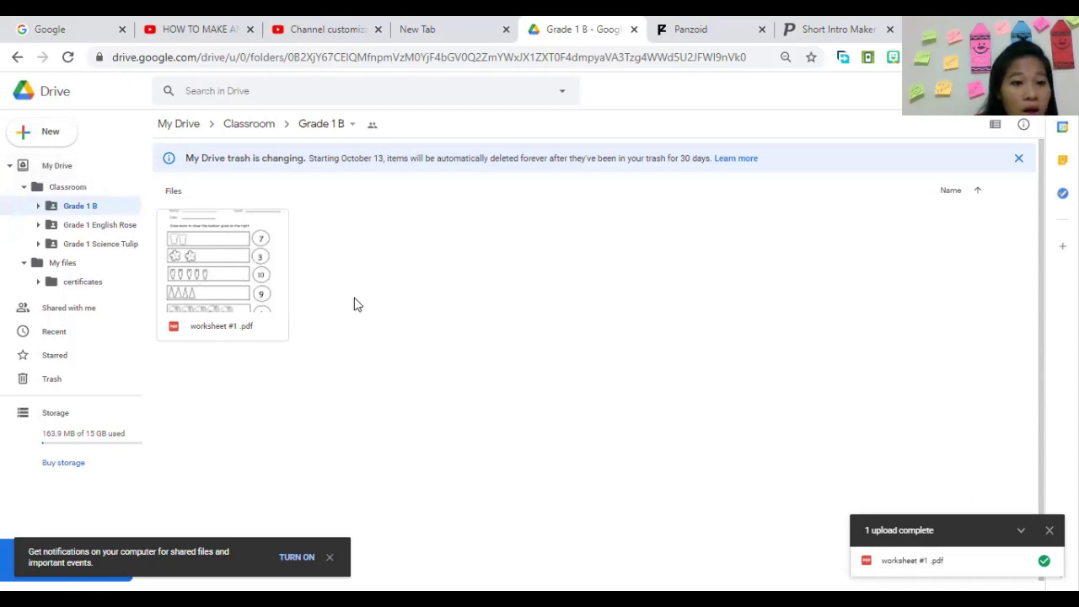
pyautogui.click(252, 278)
pyautogui.click(94, 209)
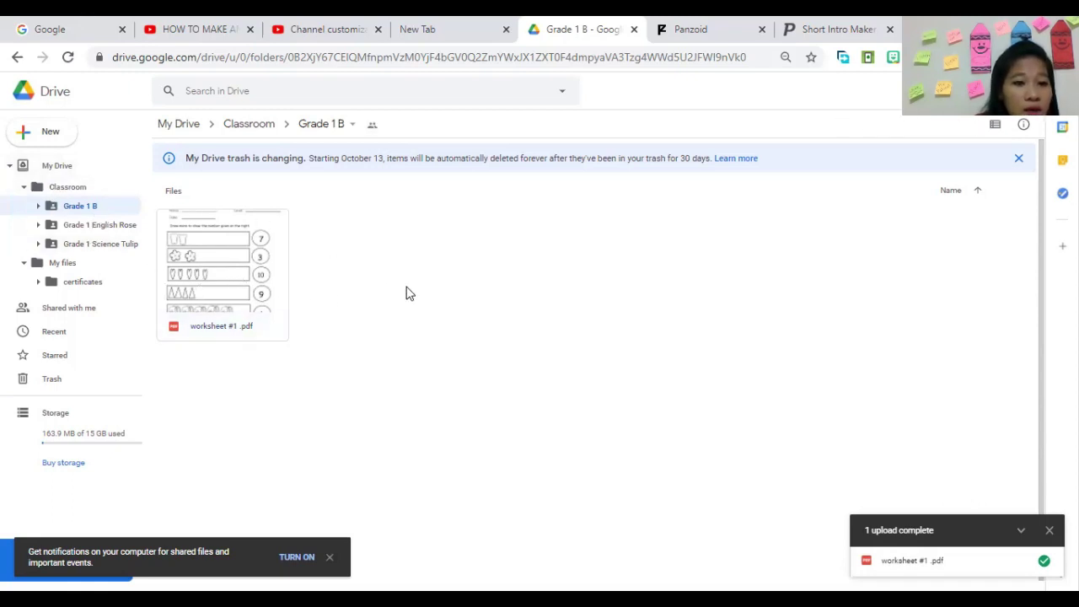
pyautogui.click(261, 282)
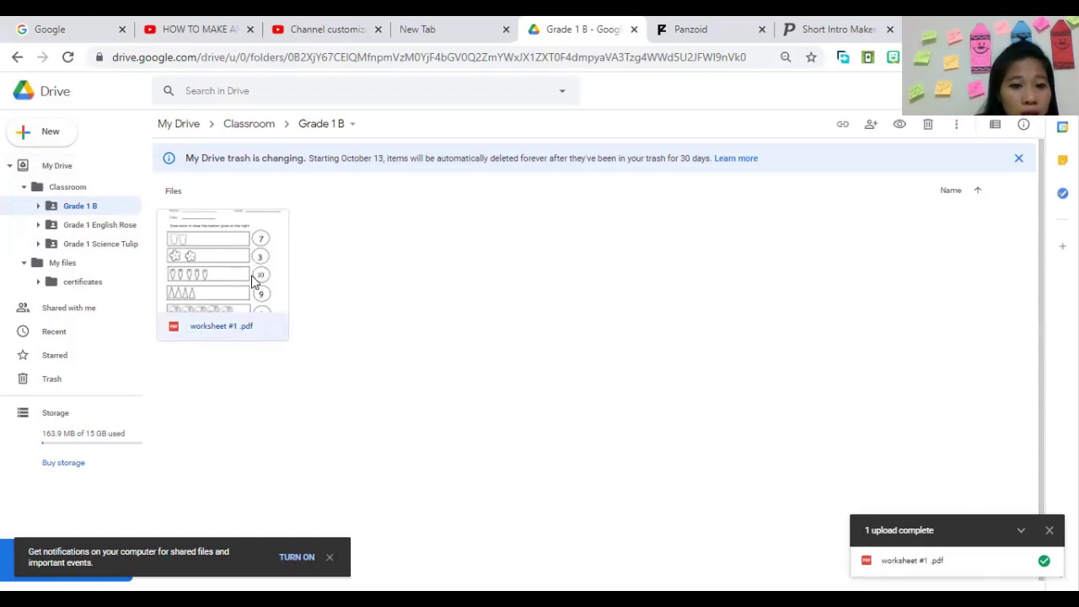
pyautogui.rightClick(257, 280)
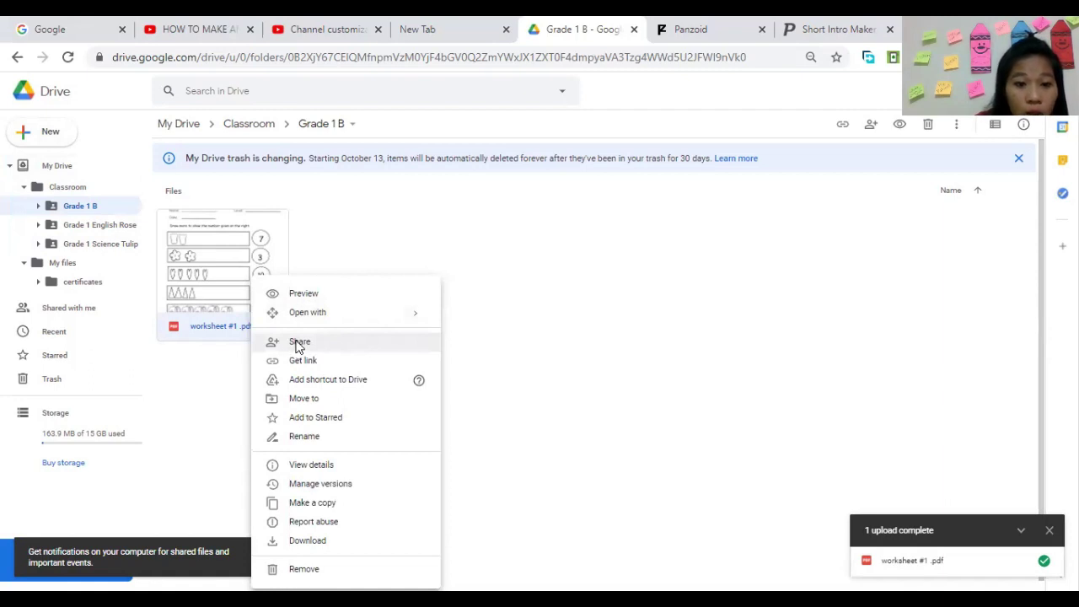
pyautogui.click(299, 343)
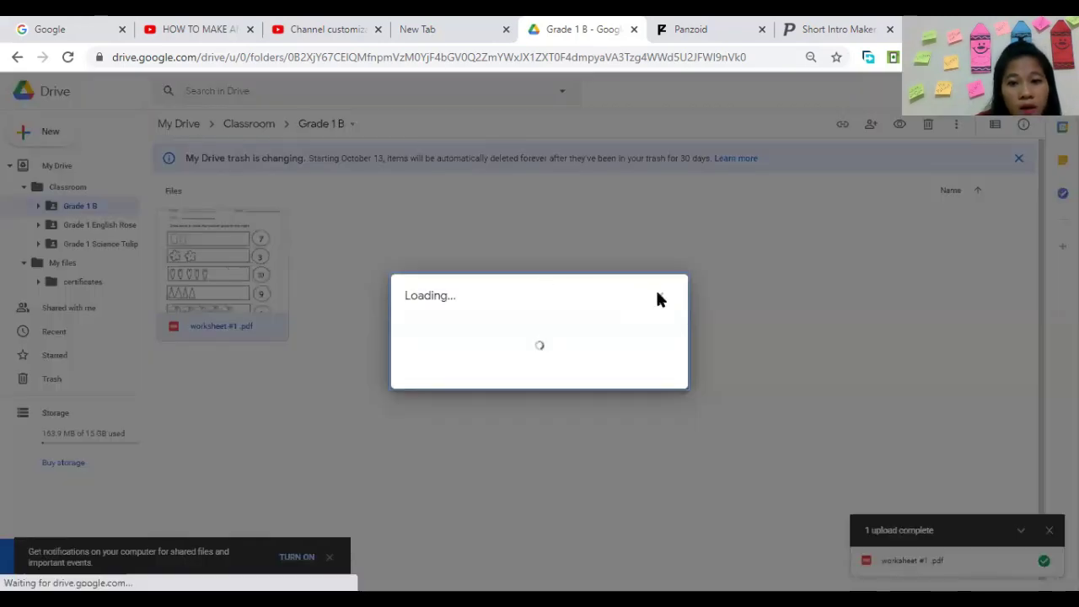
pyautogui.click(661, 302)
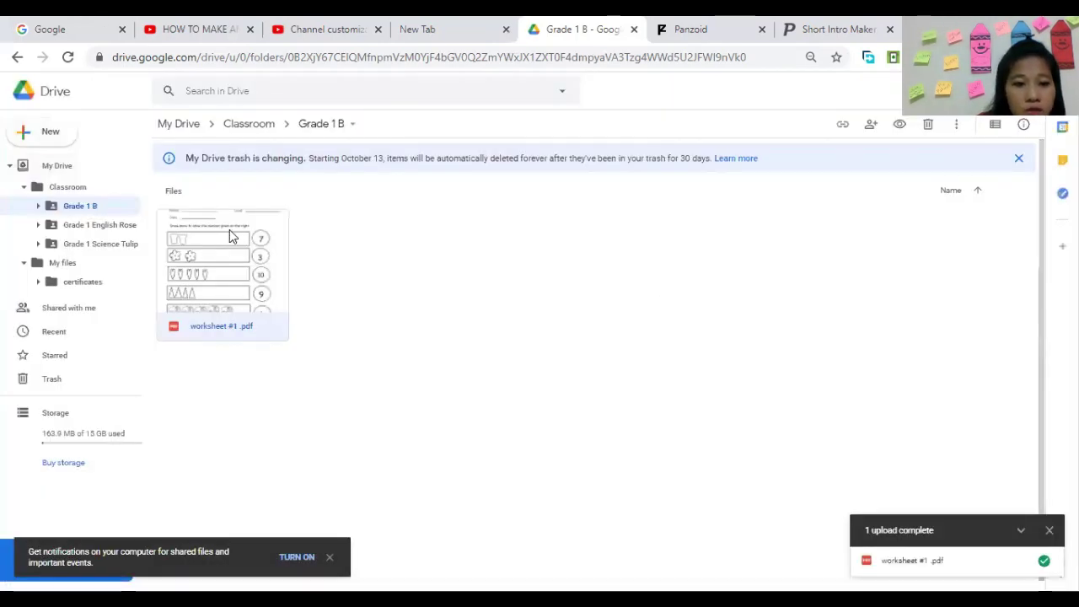
# Step: Rename the worksheet PDF in the Grade 1 B folder as "worksheet #1 grade 1 b"
pyautogui.rightClick(237, 291)
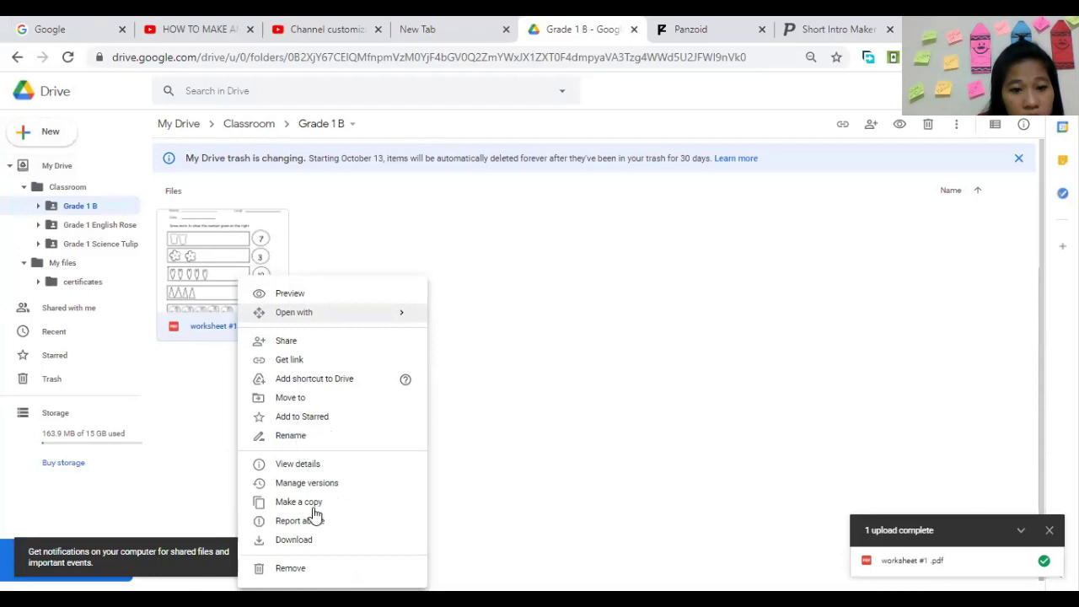
pyautogui.click(286, 440)
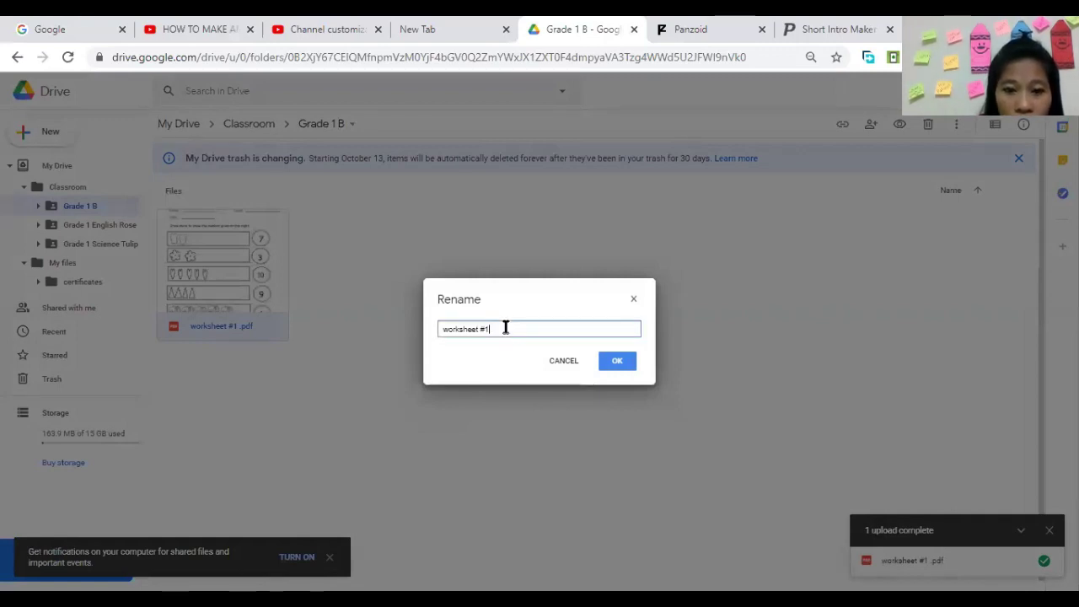
pyautogui.write('grade 1 b')
pyautogui.click(626, 367)
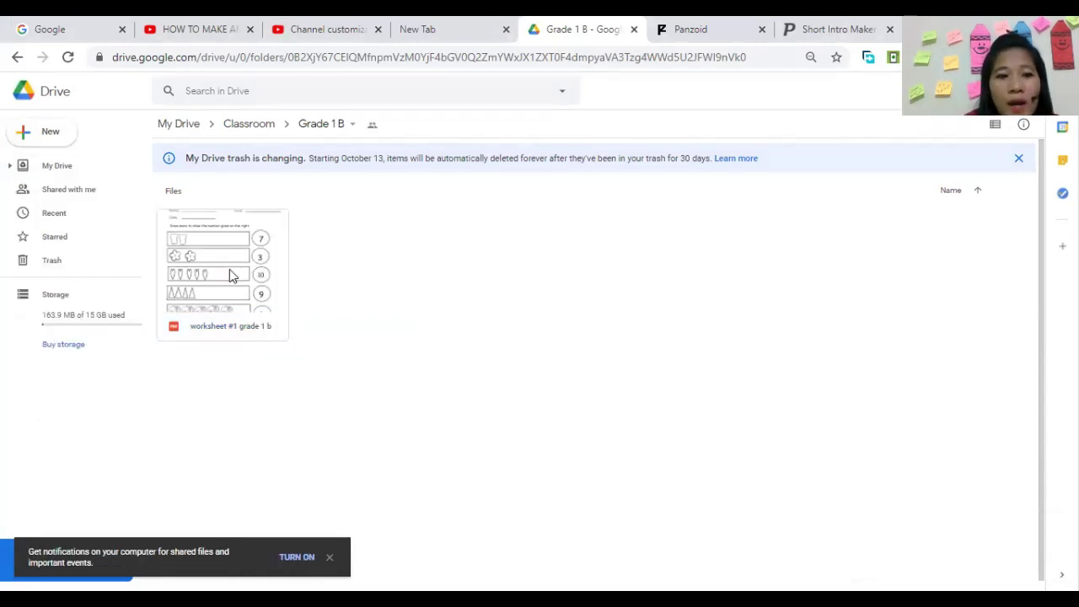
# Step: Share the worksheet PDF with the suggested Gmail contact as Editor, with the message "Here is the worksheet for grade 1b"
pyautogui.rightClick(253, 316)
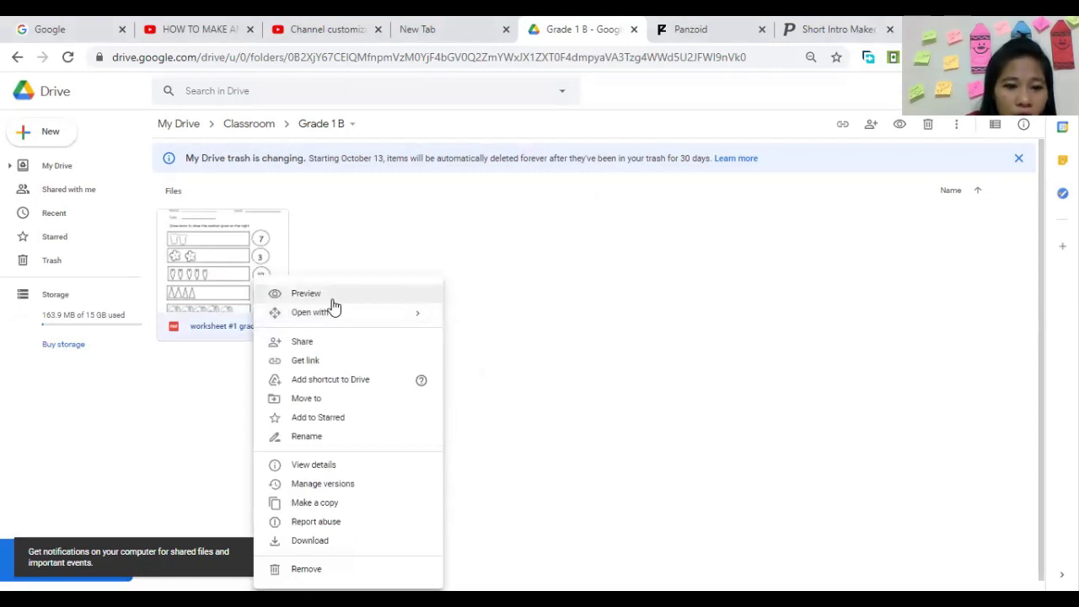
pyautogui.moveTo(339, 315)
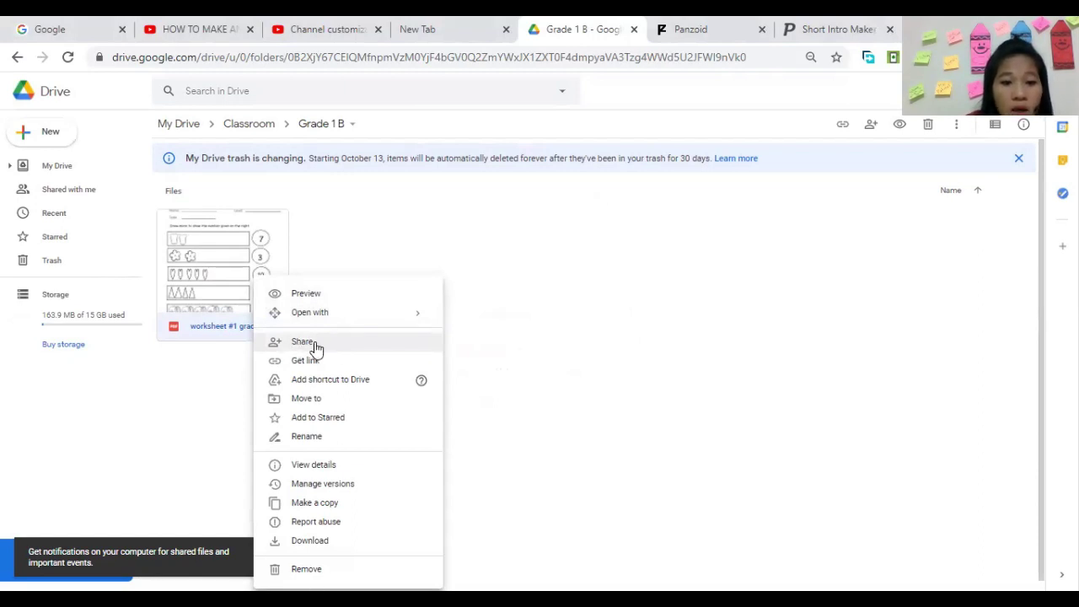
pyautogui.click(316, 348)
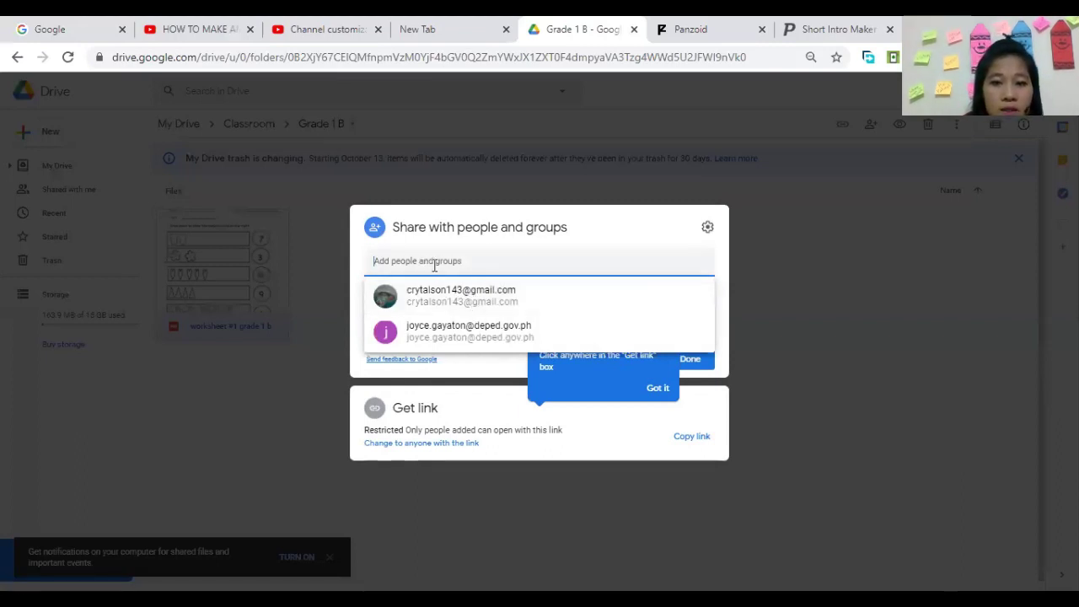
pyautogui.click(475, 291)
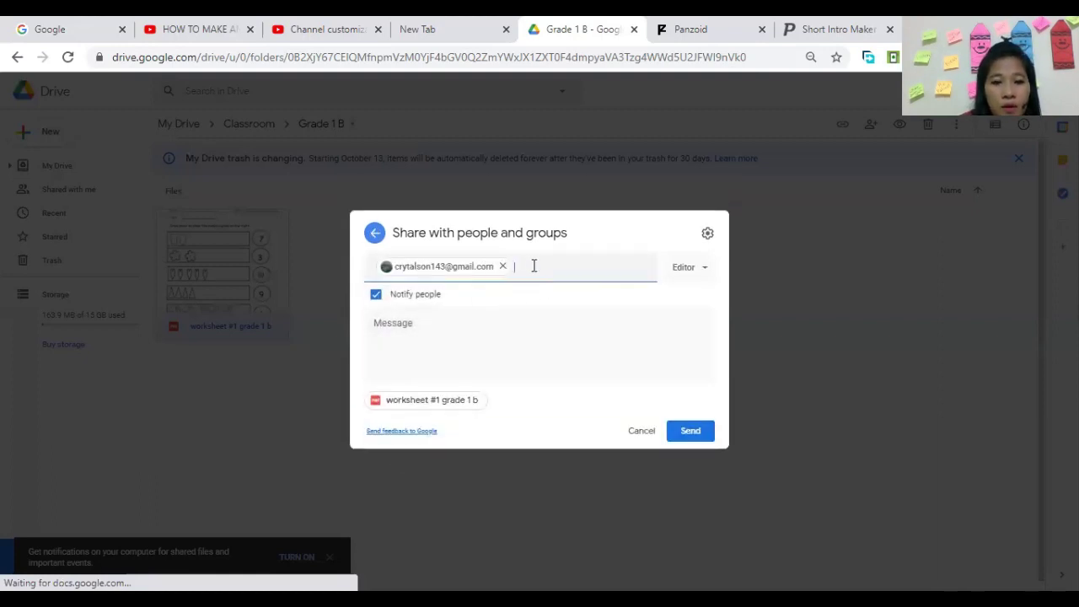
pyautogui.click(582, 361)
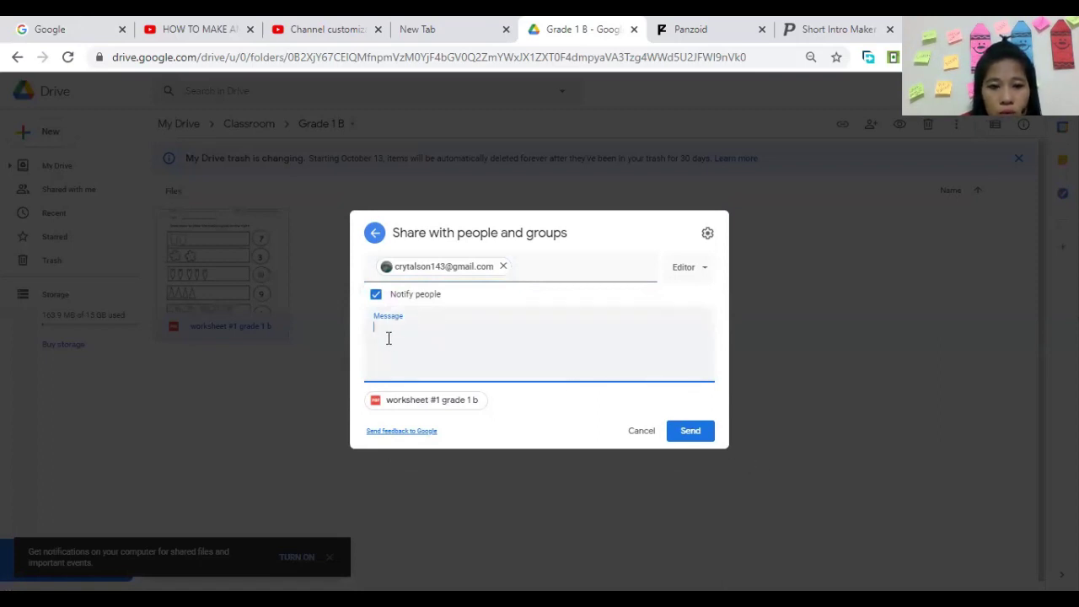
pyautogui.write('Here is the worksheet for grade 1b')
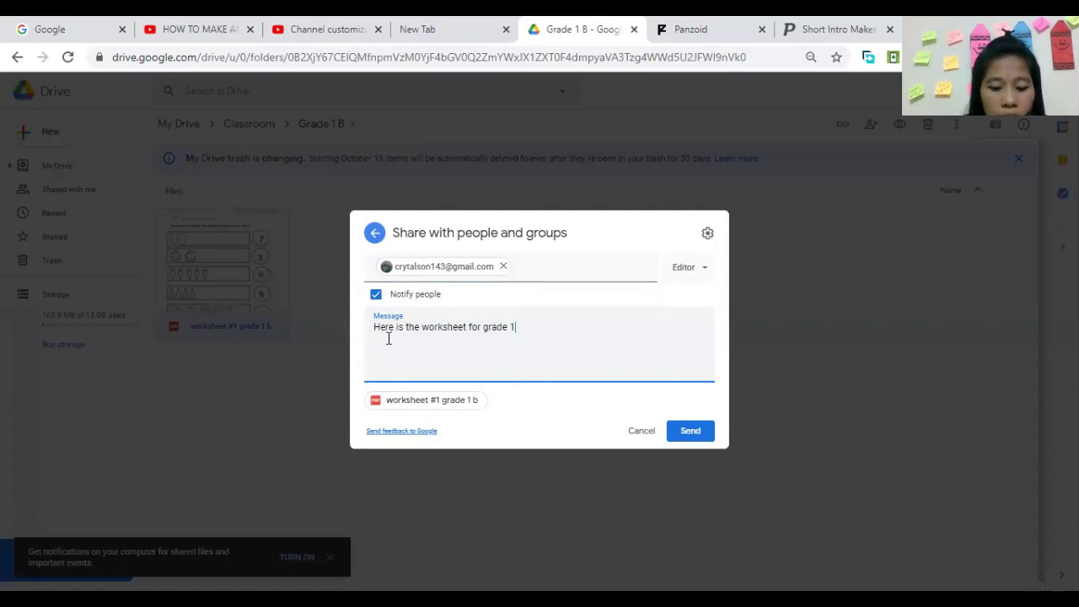
pyautogui.click(695, 432)
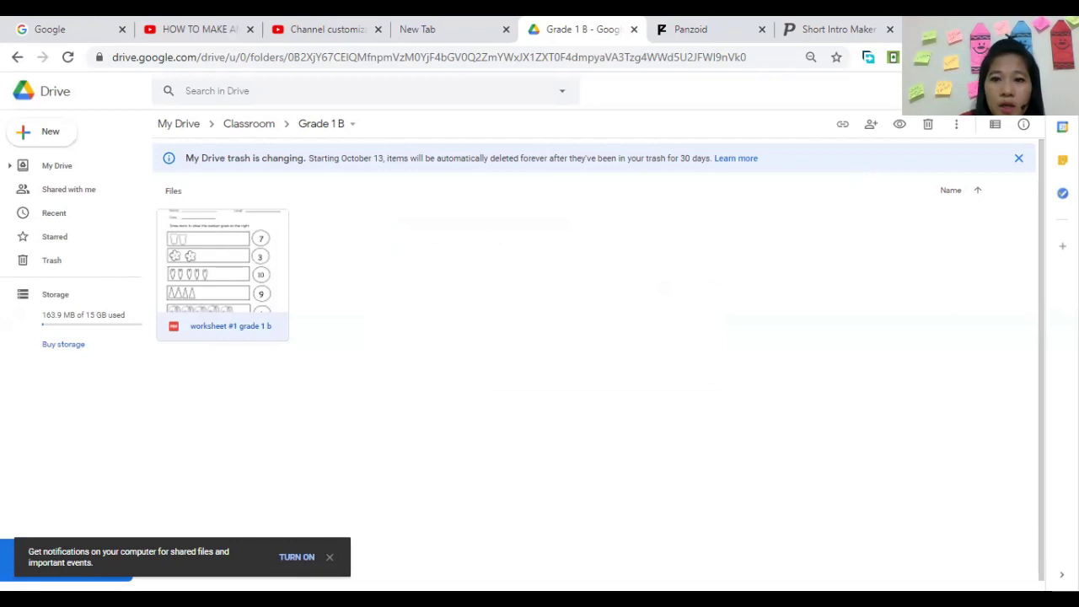
# Step: Switch to the recipient's Google account and check the shared worksheet and its available actions among the files shared with it
pyautogui.click(1044, 91)
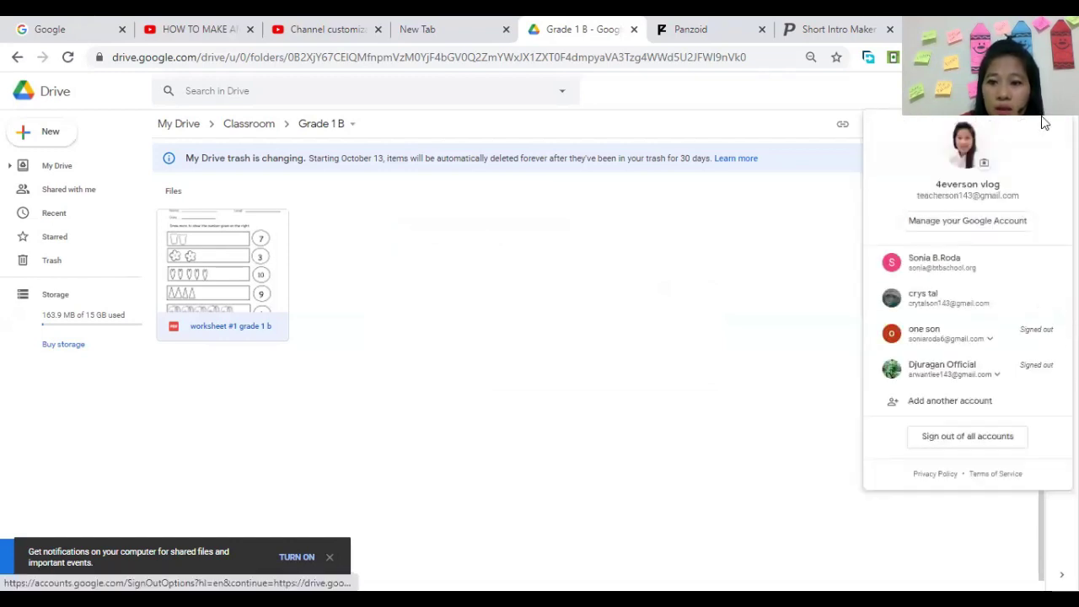
pyautogui.click(973, 279)
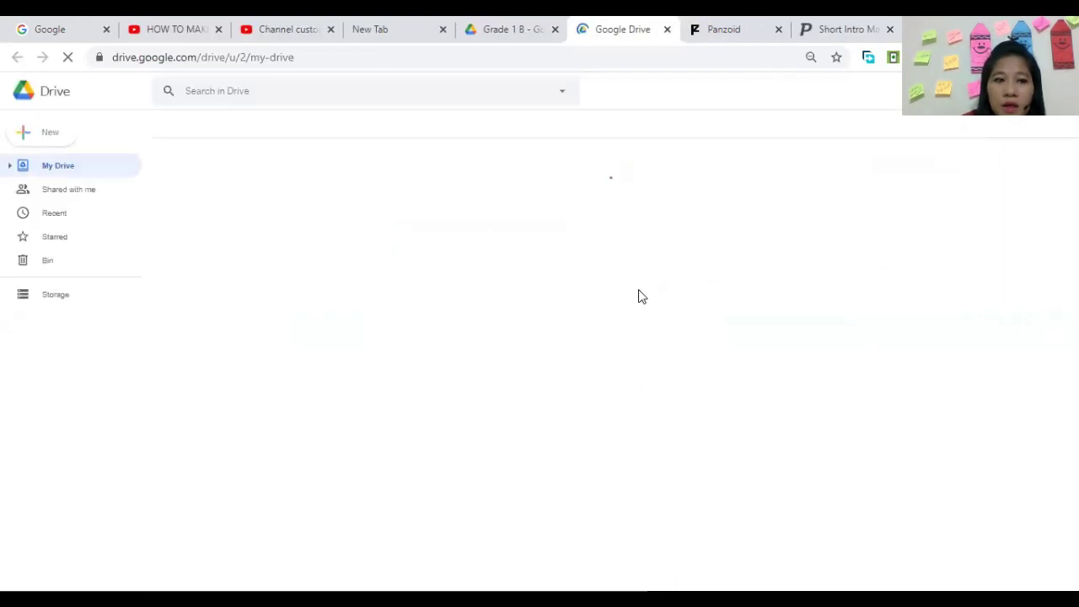
pyautogui.click(74, 189)
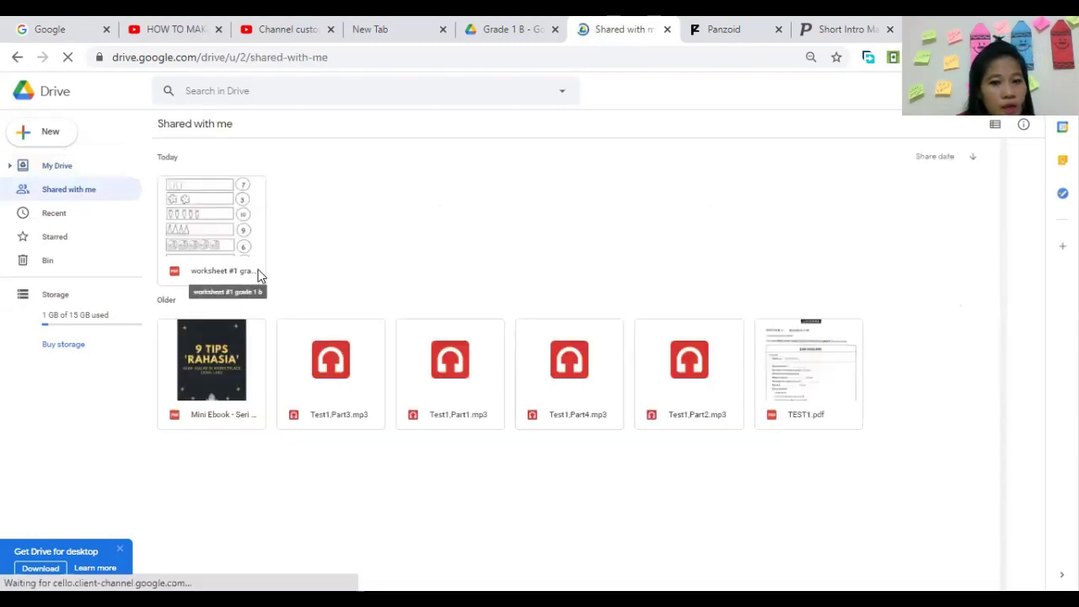
pyautogui.rightClick(221, 245)
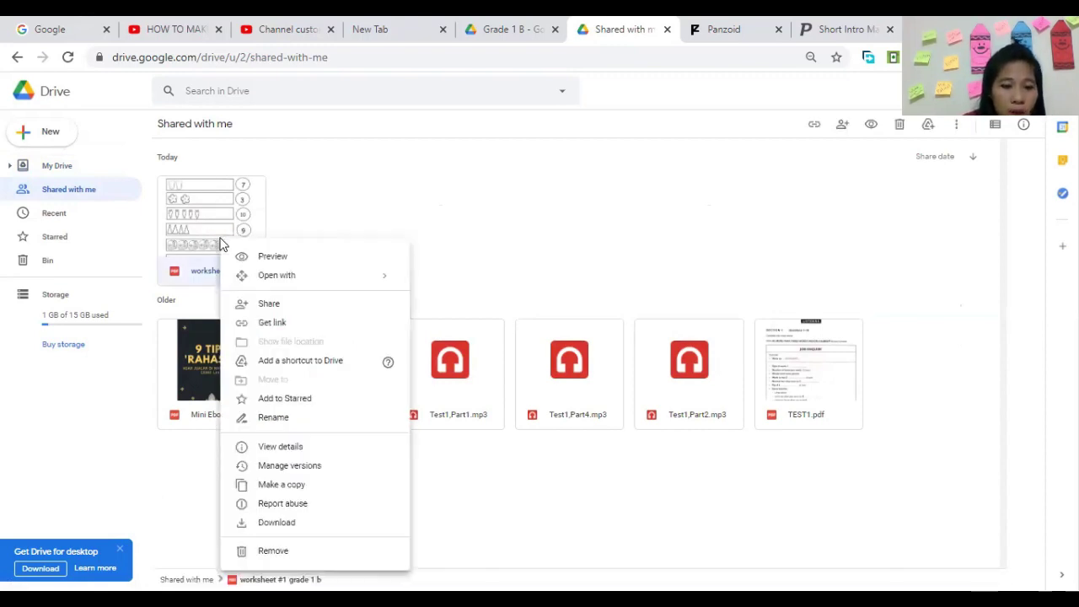
pyautogui.moveTo(297, 280)
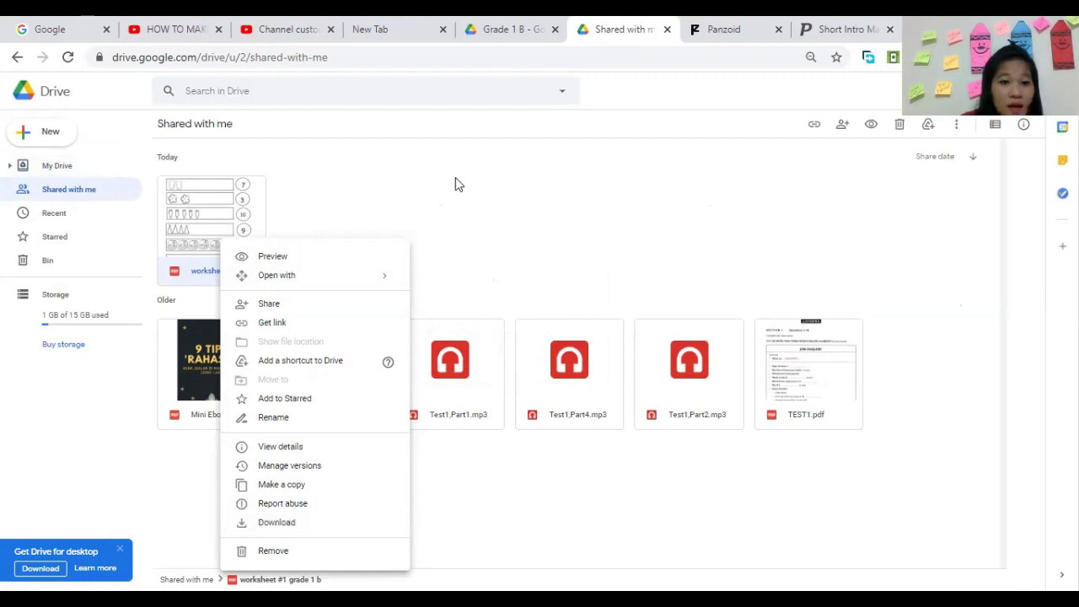
# Step: Return to the sender's My Drive and create a new folder named "Japan" there
pyautogui.click(502, 29)
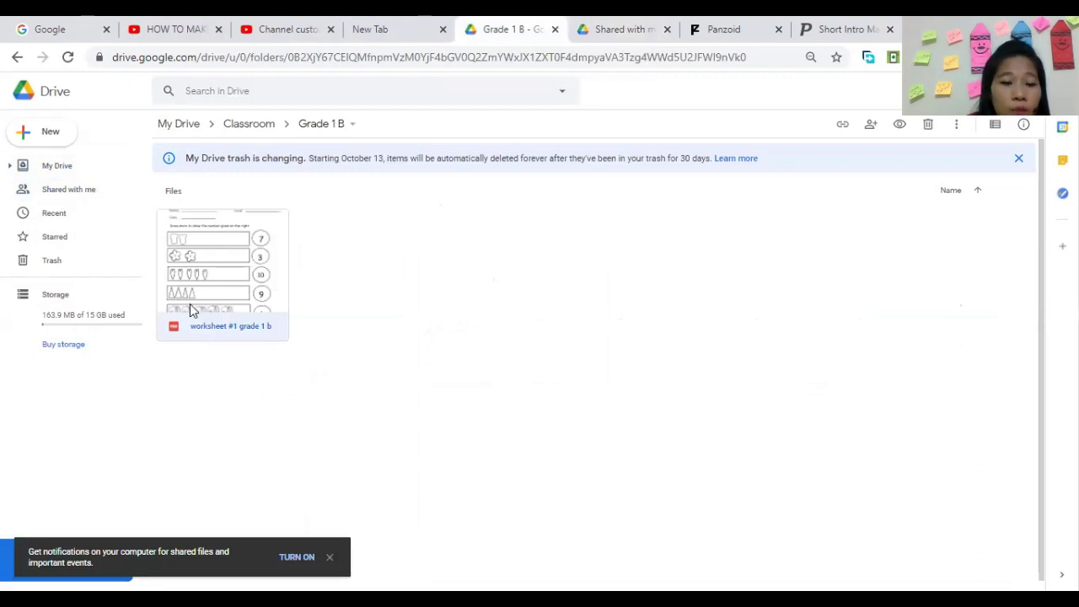
pyautogui.click(67, 168)
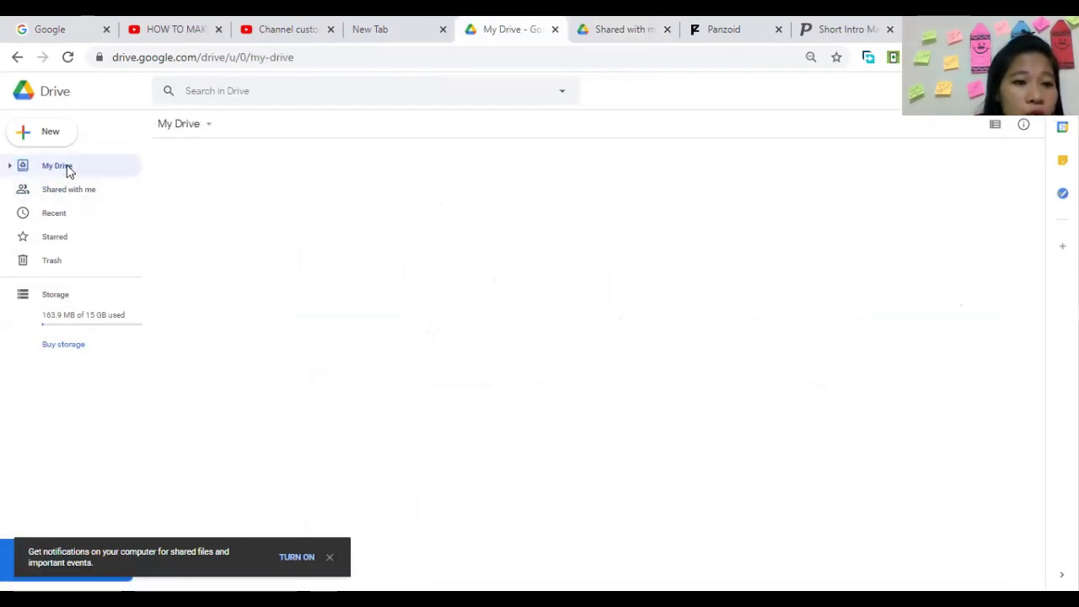
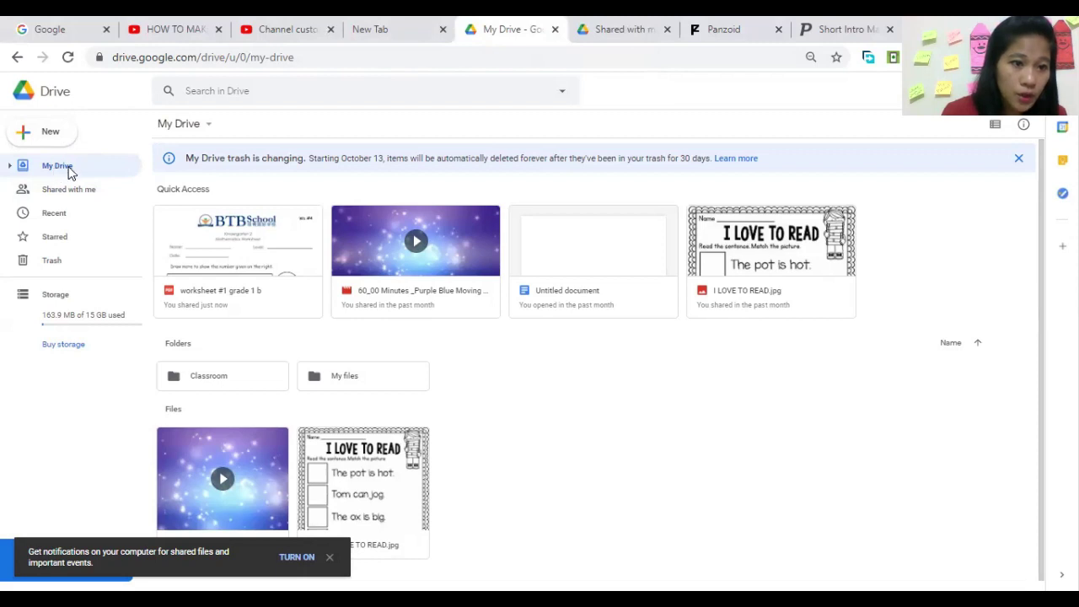
pyautogui.rightClick(666, 384)
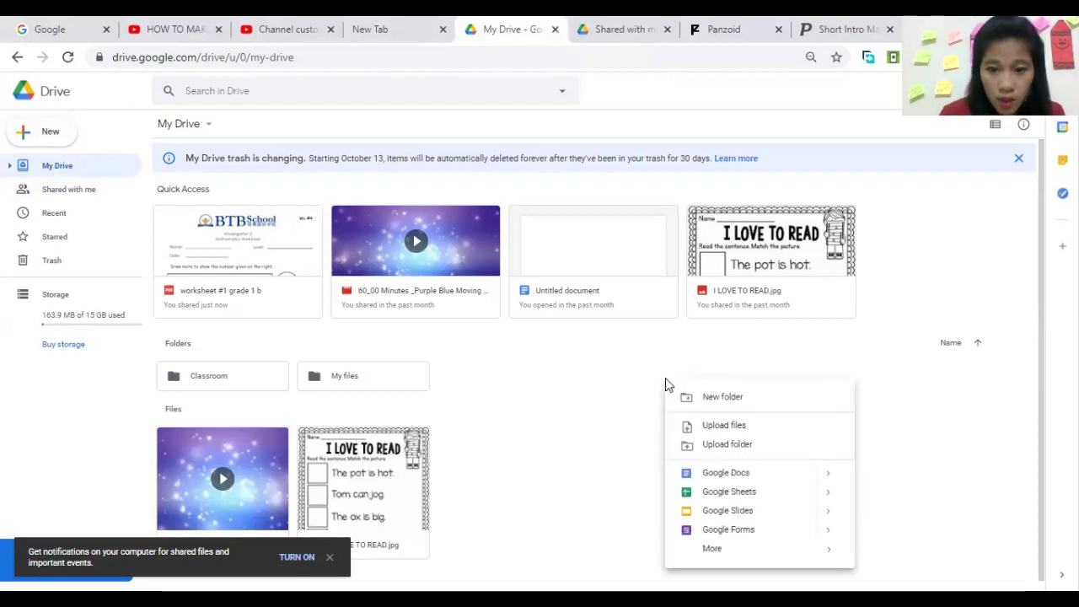
pyautogui.click(705, 400)
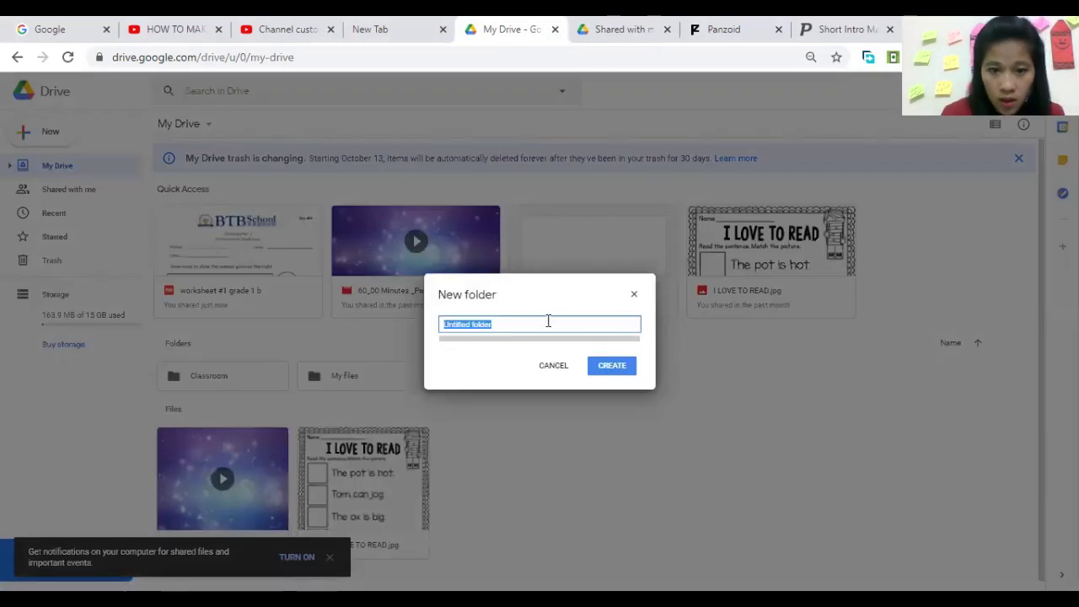
pyautogui.press('BackSpace')
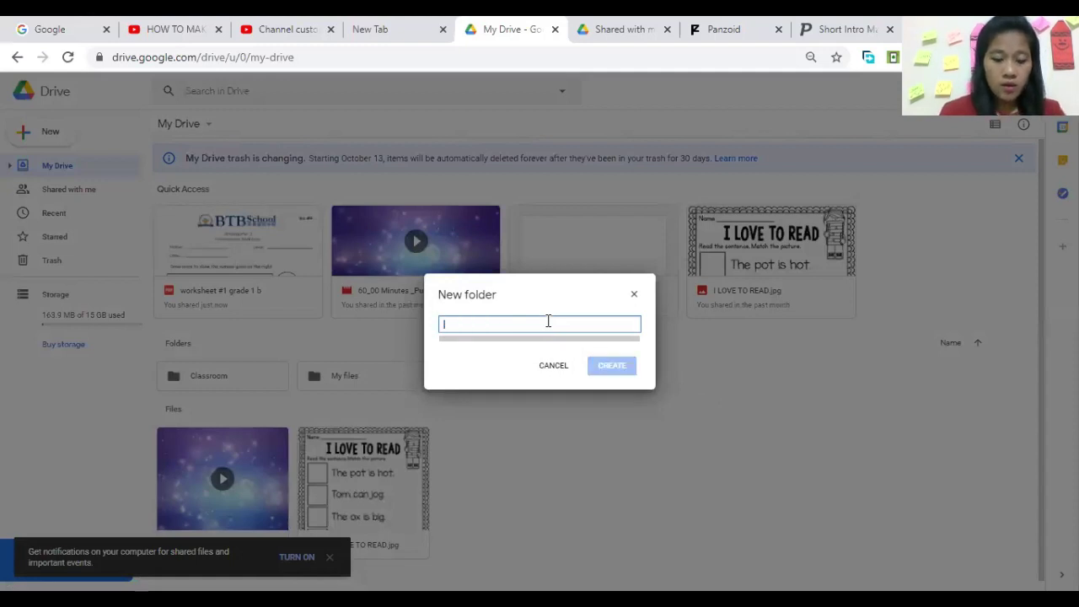
pyautogui.write('Japan')
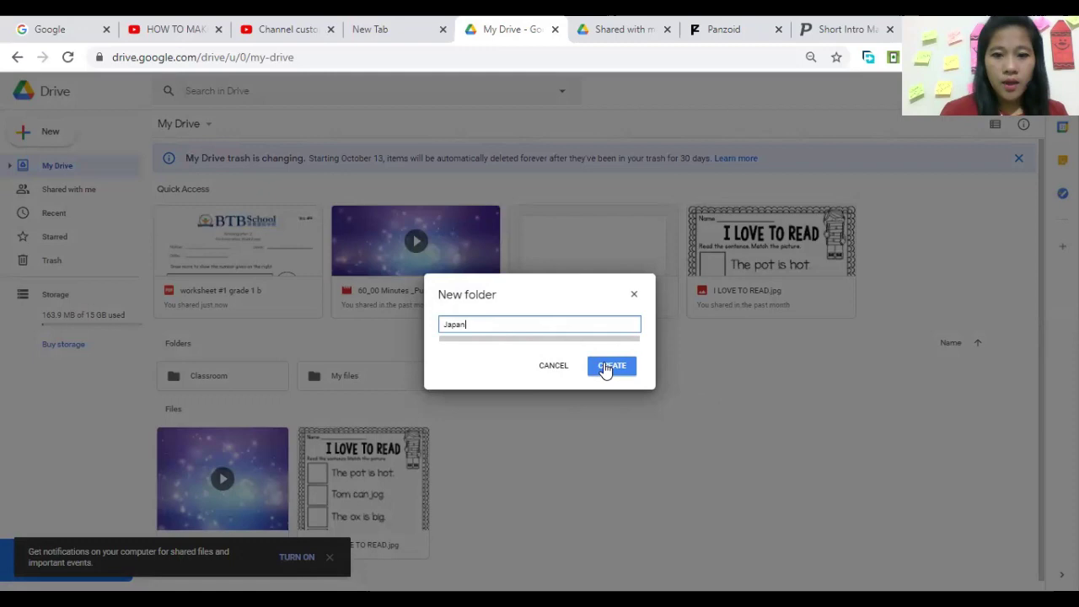
pyautogui.click(602, 365)
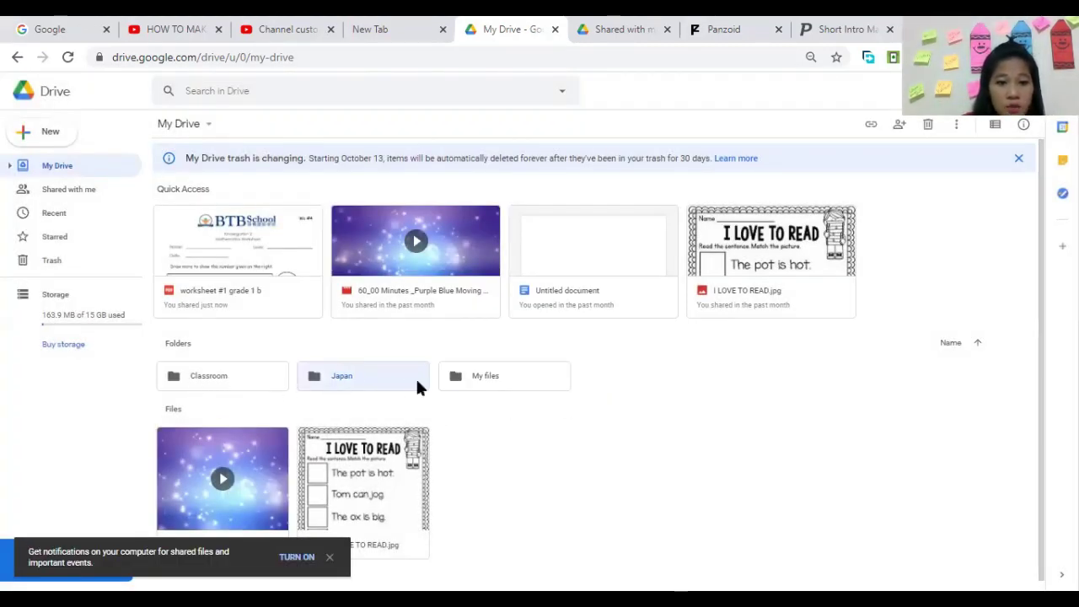
# Step: Upload the video "beautiful Japan" to the Japan folder, finding it on the Desktop by searching for "beautiful"
pyautogui.doubleClick(343, 376)
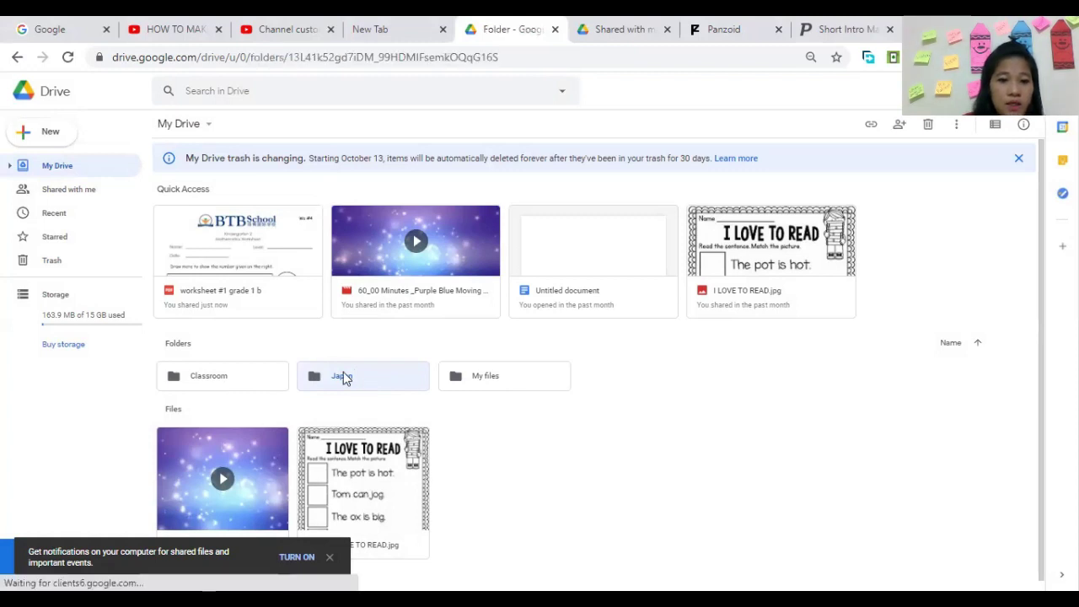
pyautogui.click(41, 135)
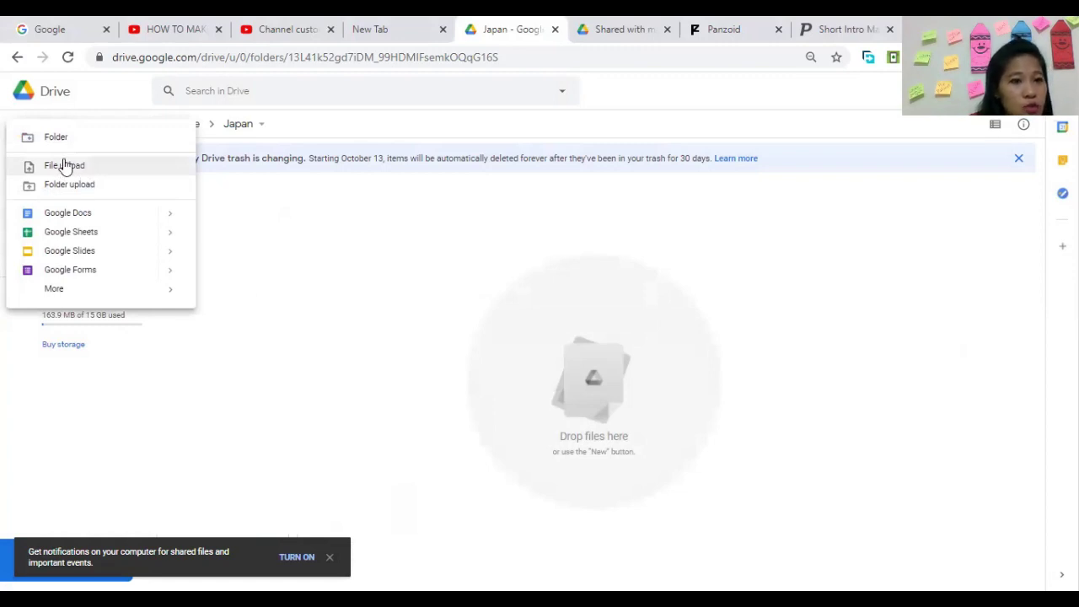
pyautogui.click(62, 166)
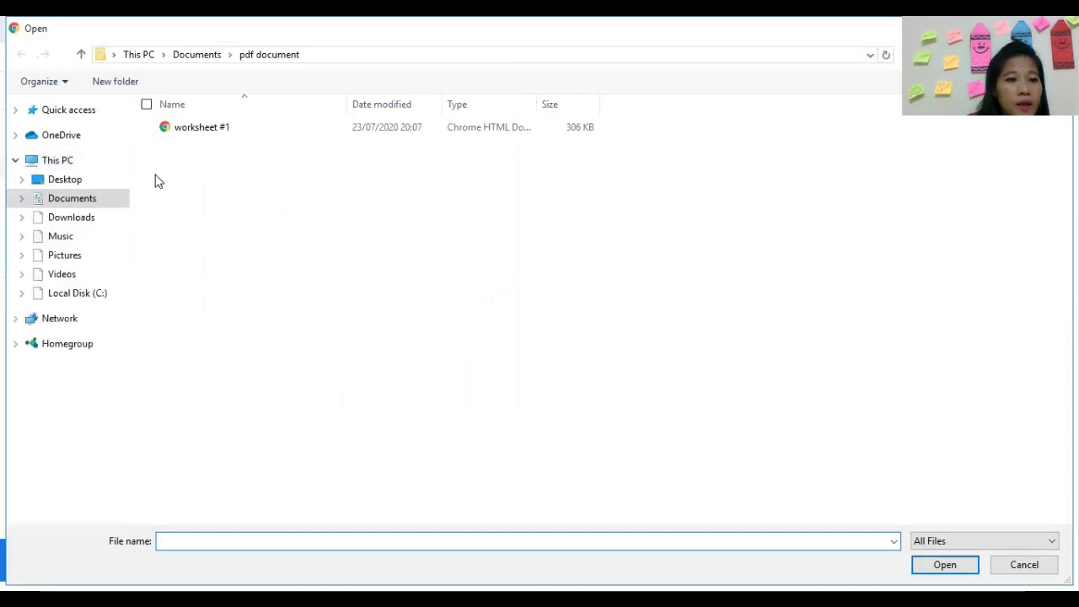
pyautogui.click(76, 179)
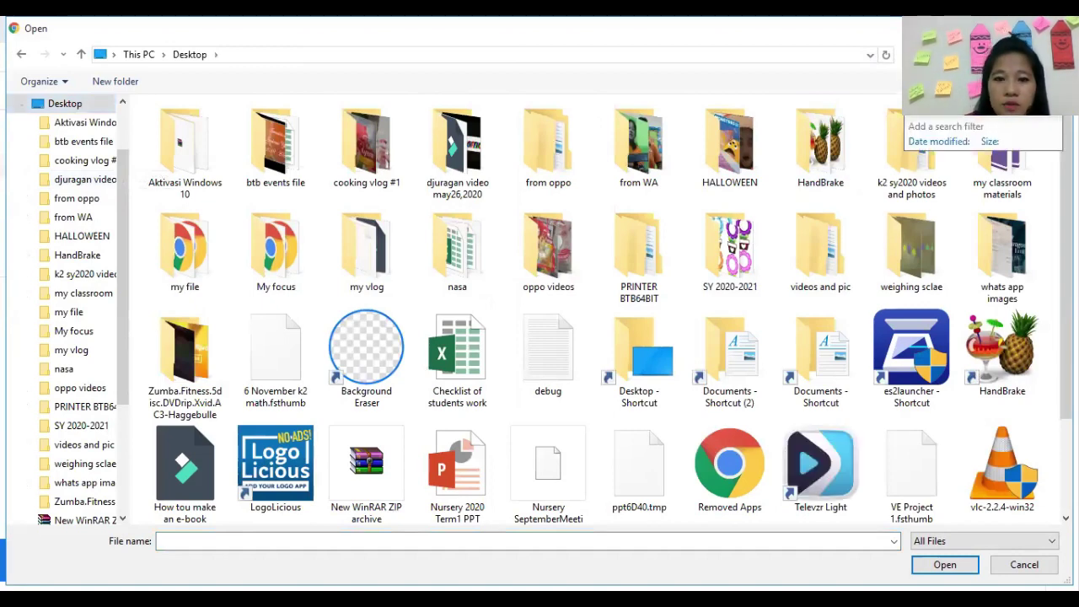
pyautogui.write('beautiful')
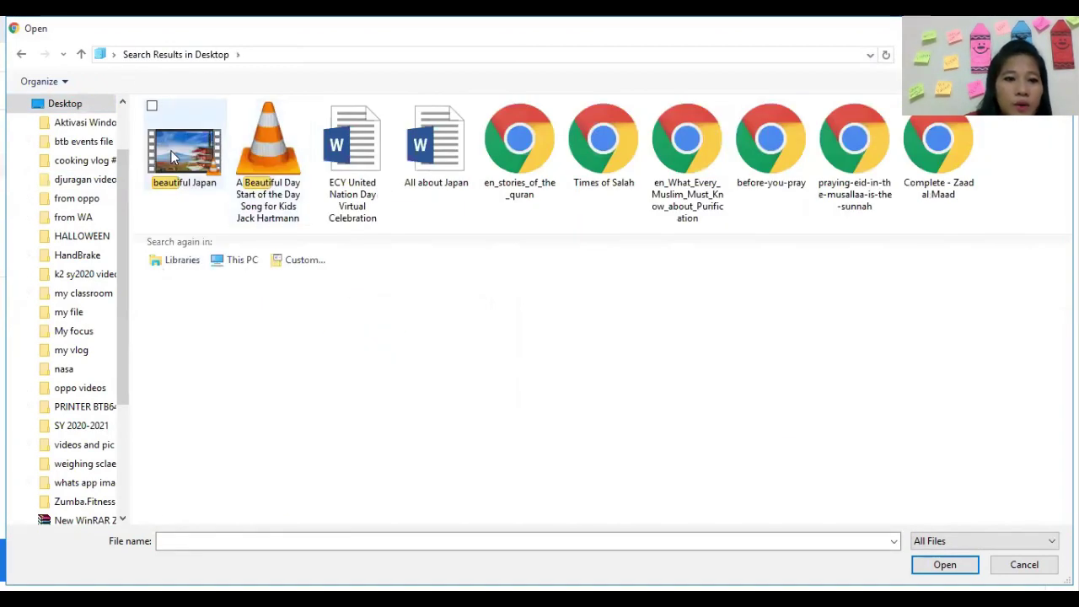
pyautogui.click(187, 165)
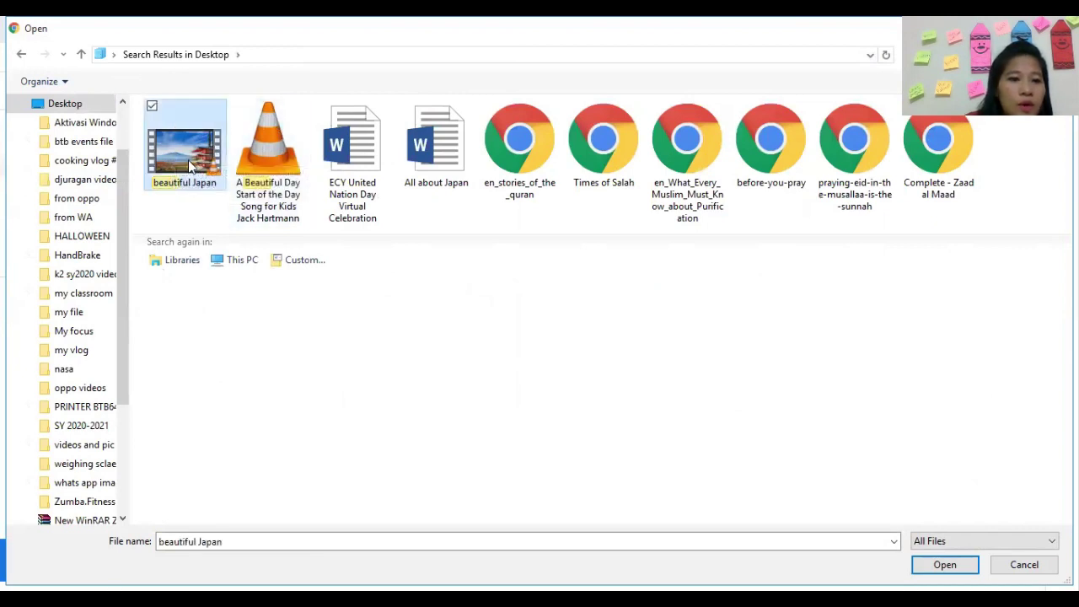
pyautogui.click(945, 565)
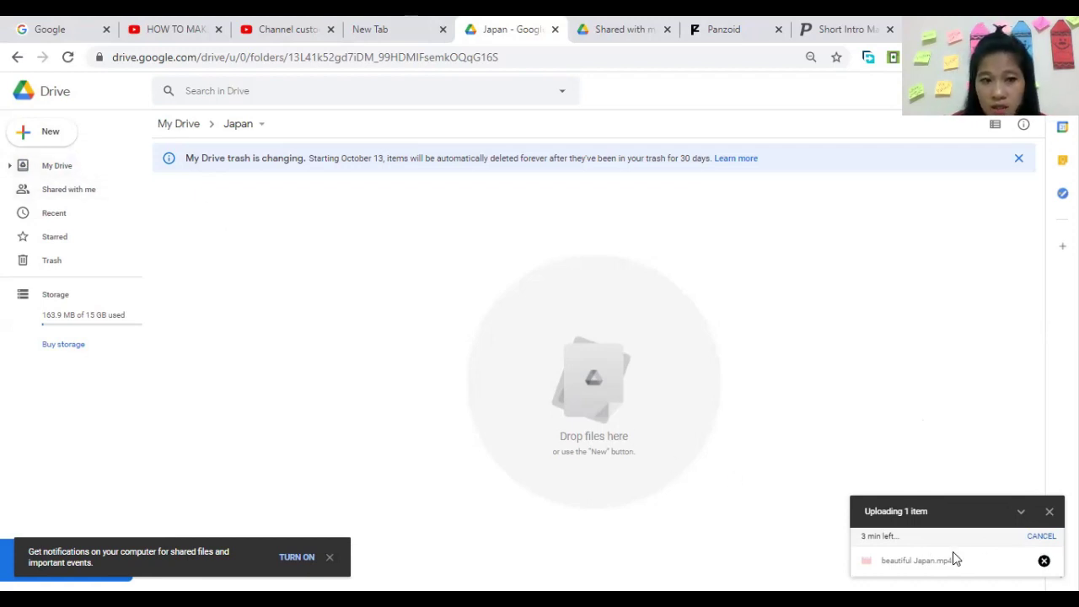
# Step: View the recently used files, then return to My Drive
pyautogui.click(59, 212)
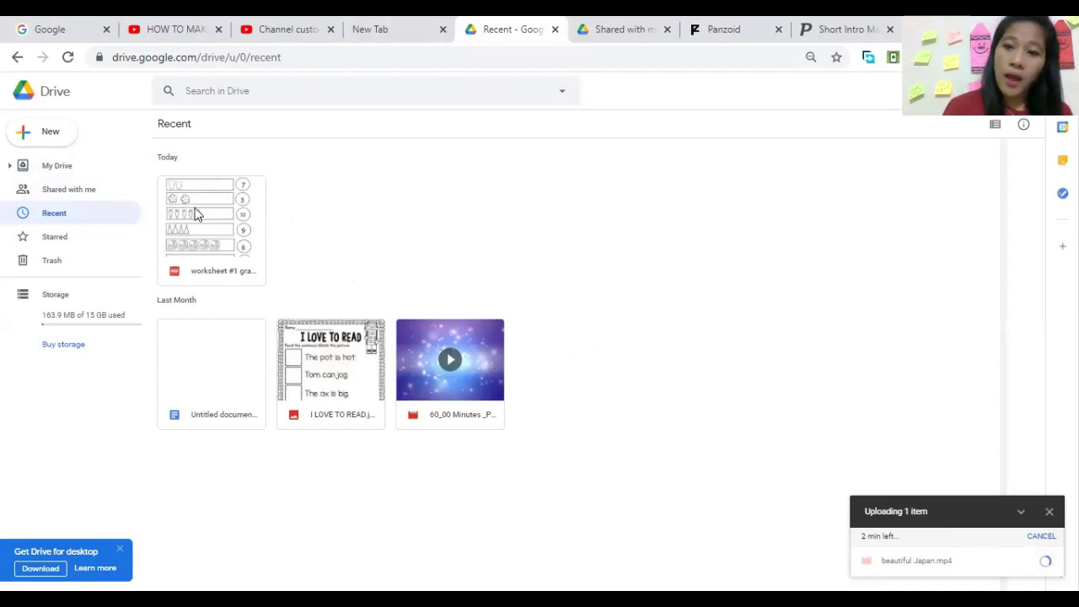
pyautogui.click(57, 166)
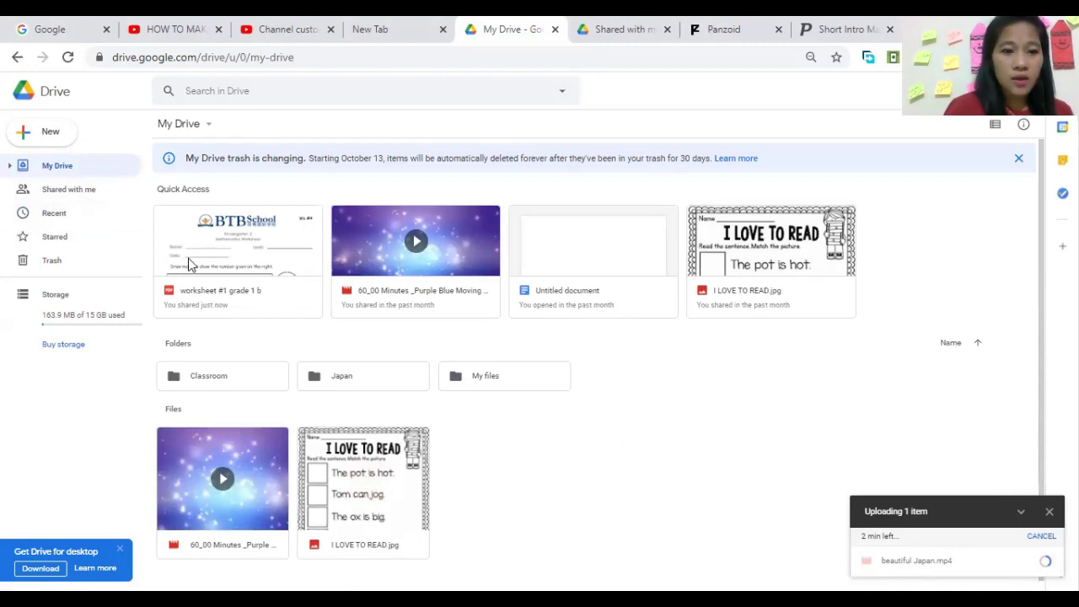
# Step: Open the link settings of the file "worksheet #1 grade 1 b" and view the general access options for its link
pyautogui.click(260, 301)
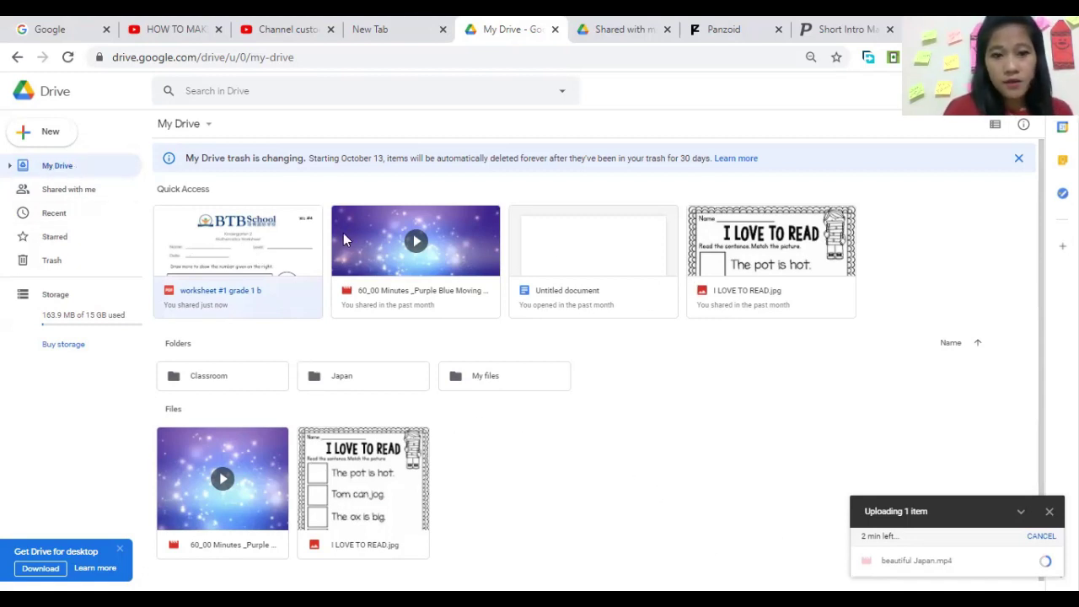
pyautogui.rightClick(233, 290)
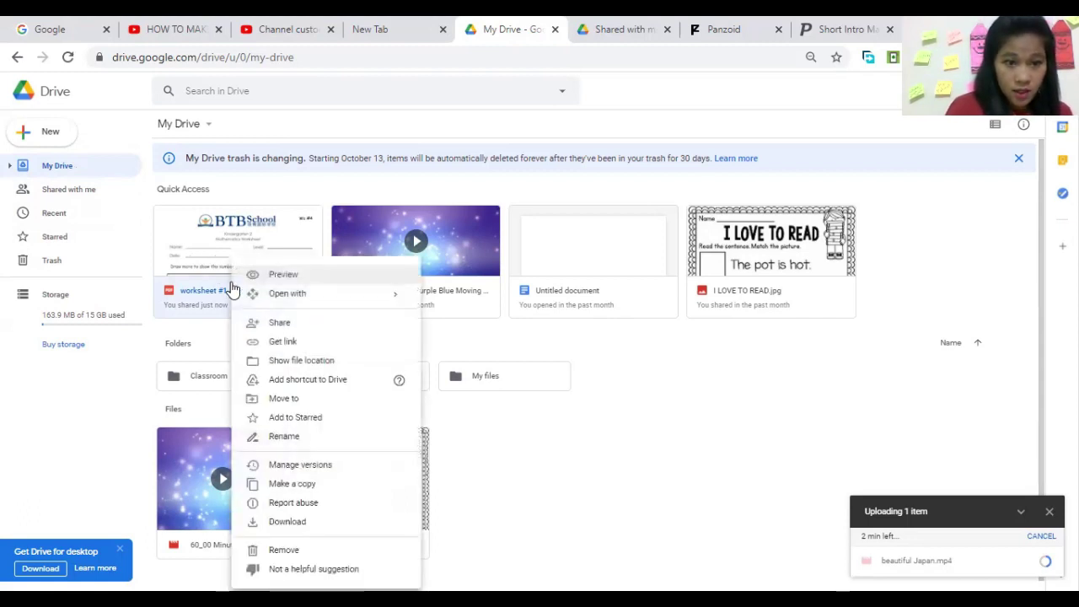
pyautogui.click(282, 350)
pyautogui.rightClick(279, 339)
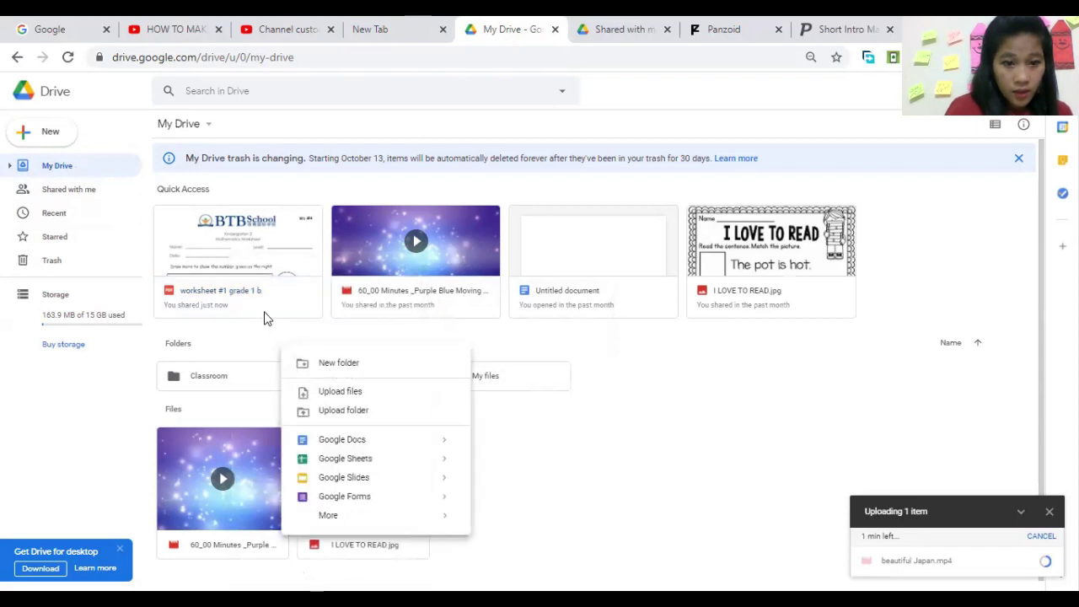
pyautogui.click(261, 305)
pyautogui.rightClick(258, 306)
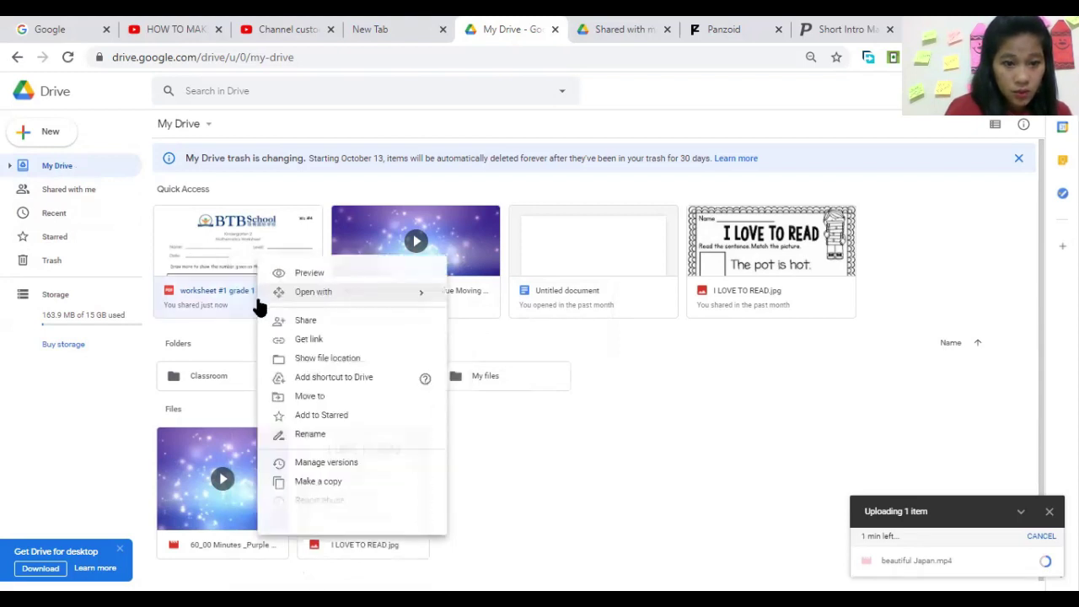
pyautogui.click(308, 341)
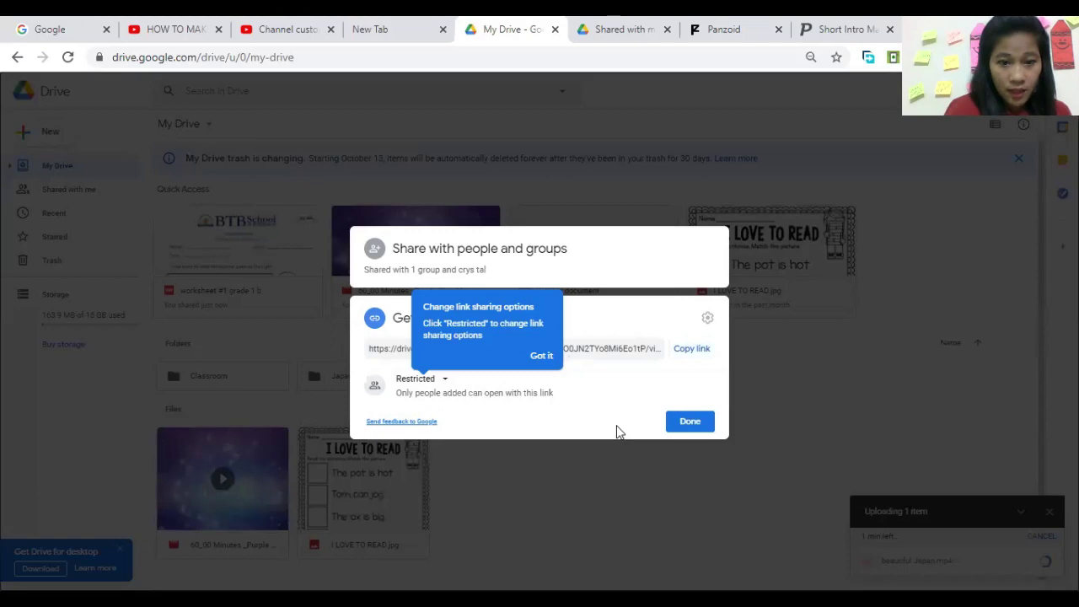
pyautogui.click(444, 381)
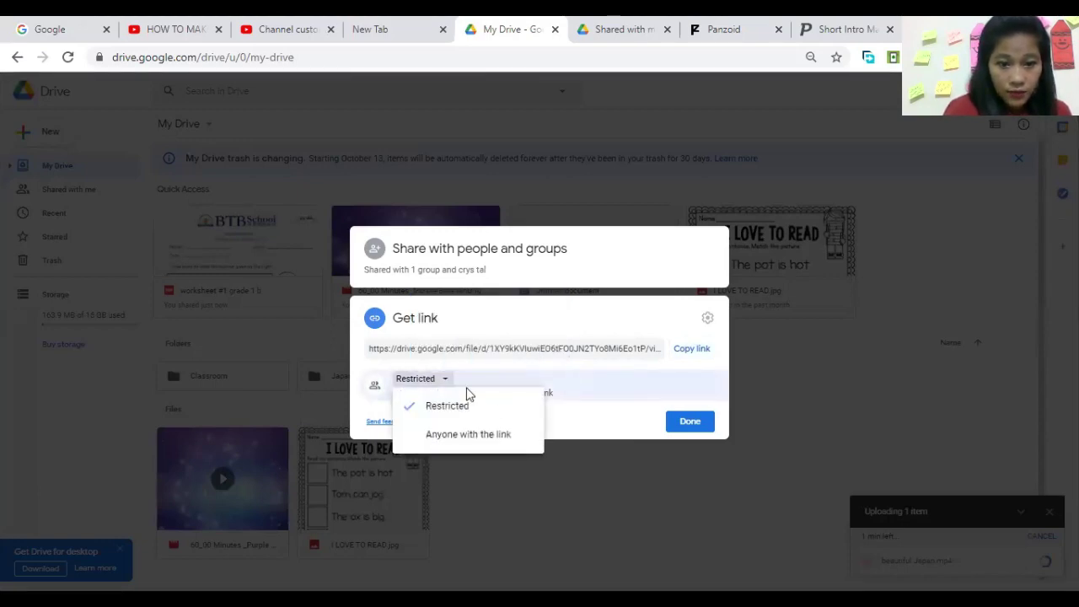
# Step: Check who has access to the worksheet and the roles available for the individual recipient, then copy the file's link
pyautogui.click(450, 267)
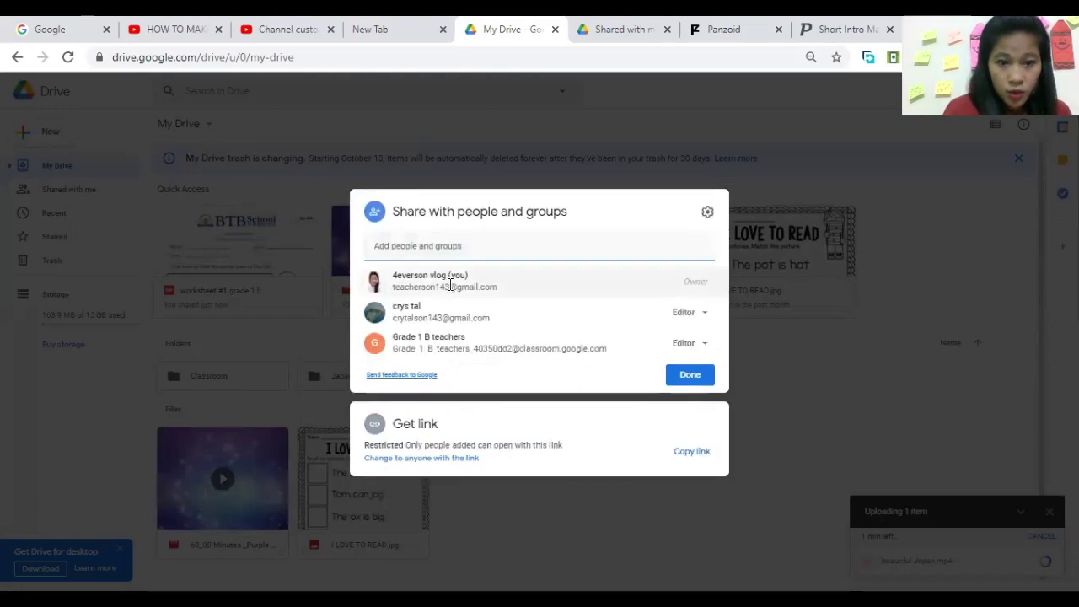
pyautogui.click(706, 316)
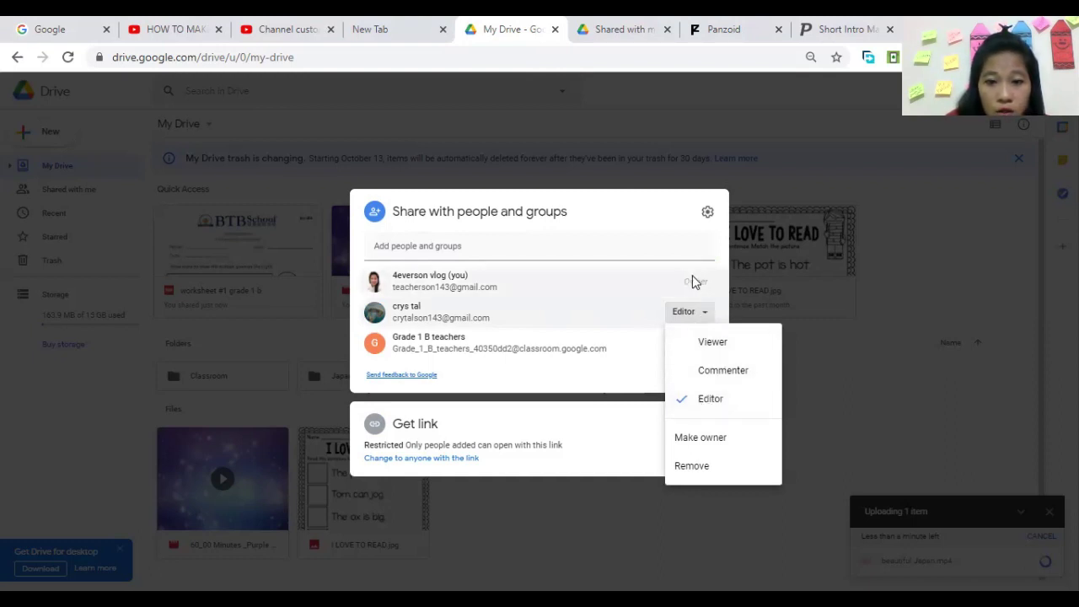
pyautogui.click(717, 281)
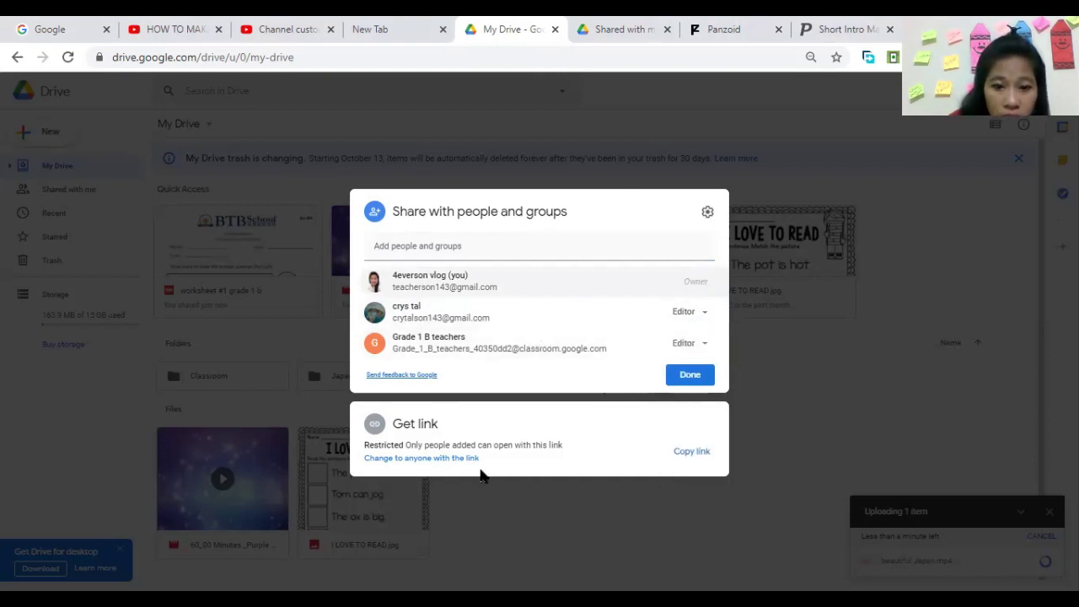
pyautogui.click(692, 453)
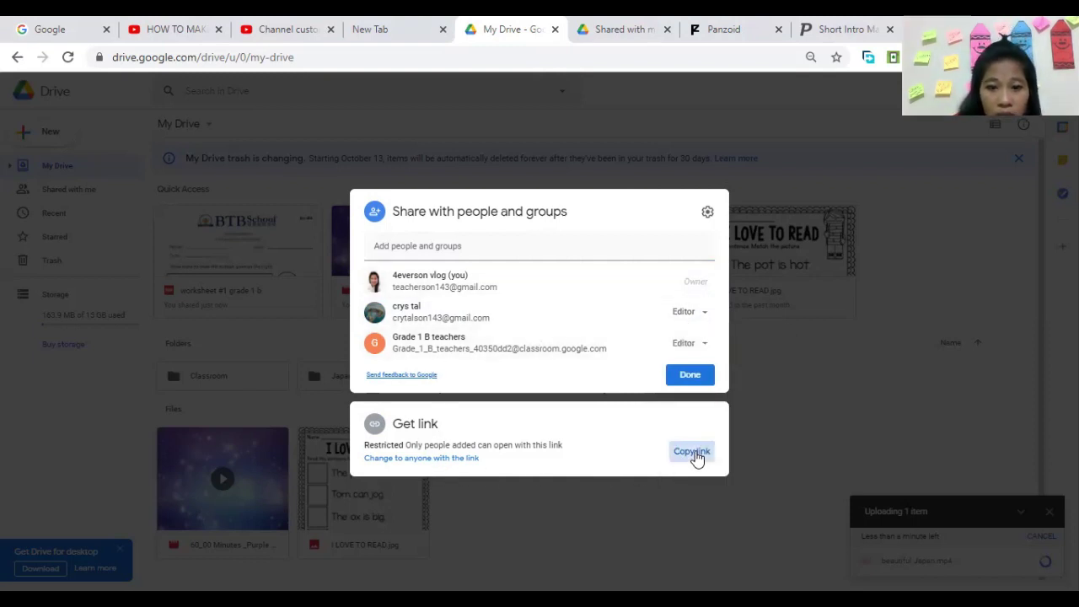
# Step: Start sharing the worksheet with the suggested contact to view the role options, then cancel without sending and close the sharing settings
pyautogui.click(408, 247)
pyautogui.click(453, 289)
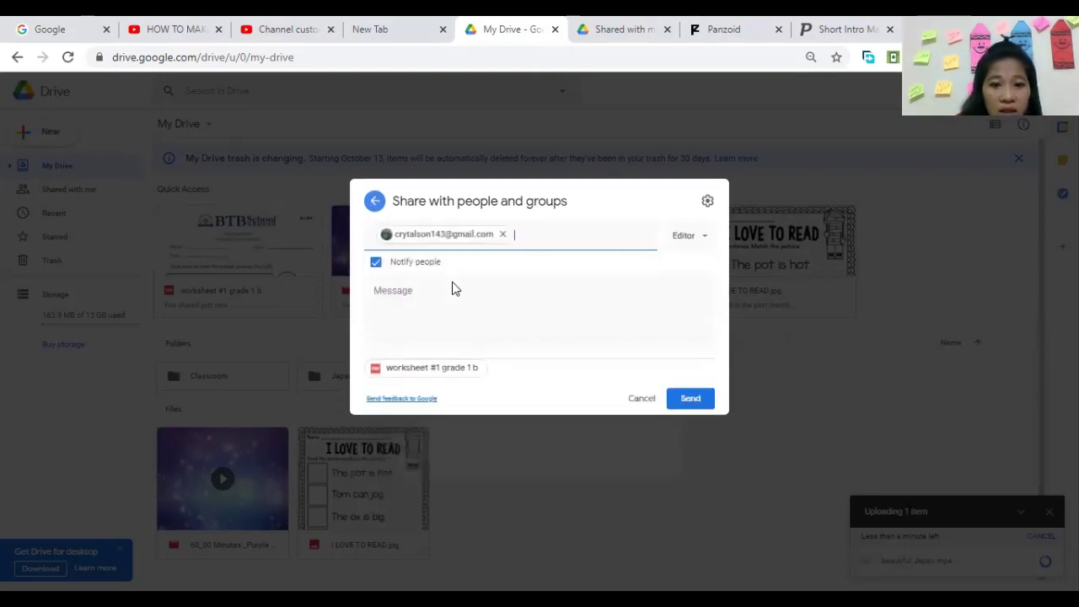
pyautogui.click(703, 276)
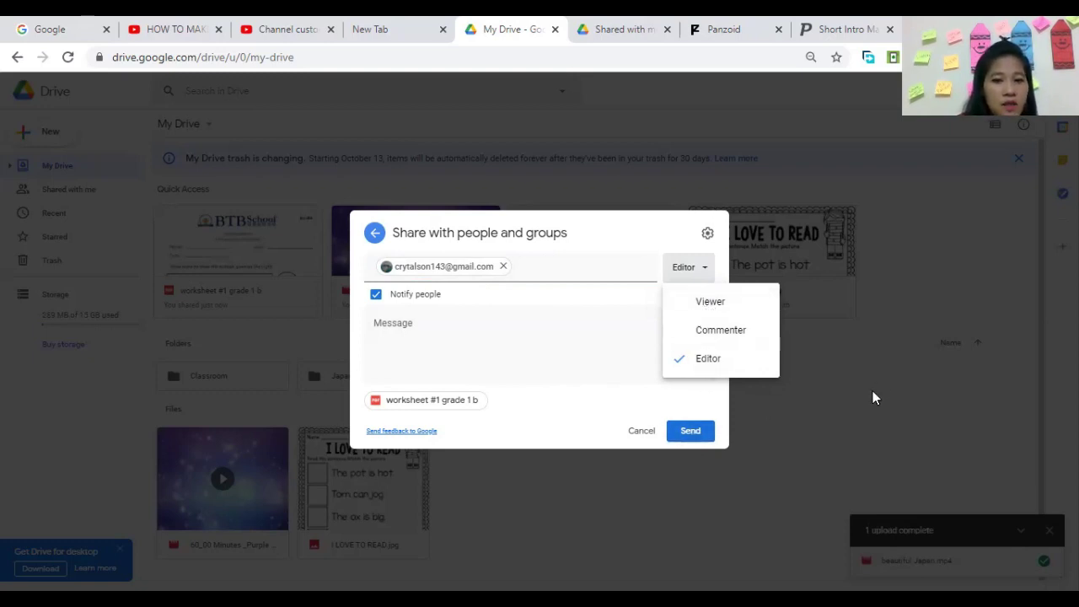
pyautogui.click(837, 394)
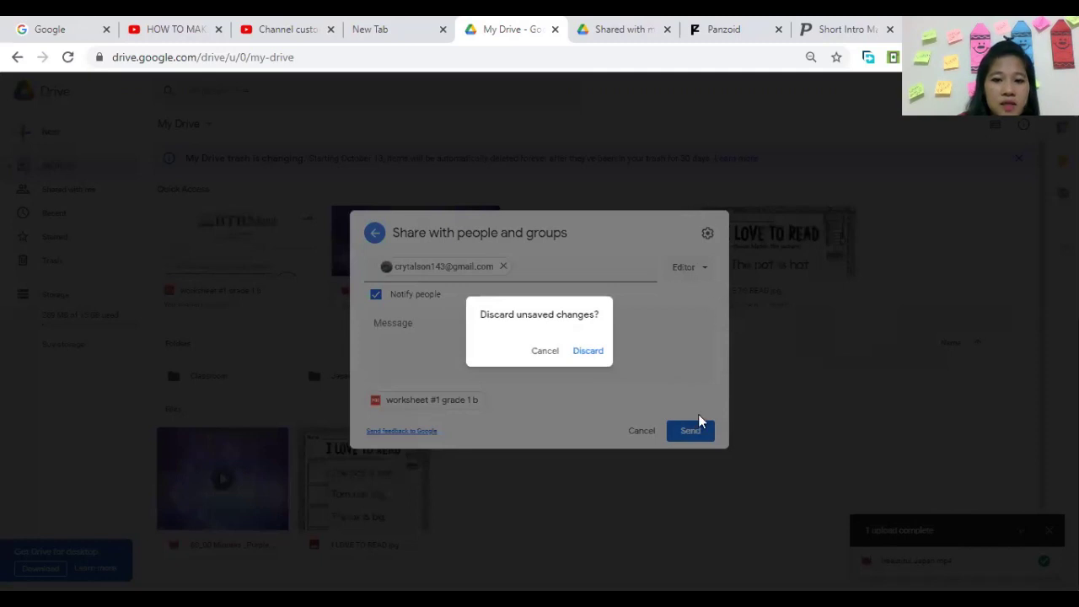
pyautogui.click(550, 354)
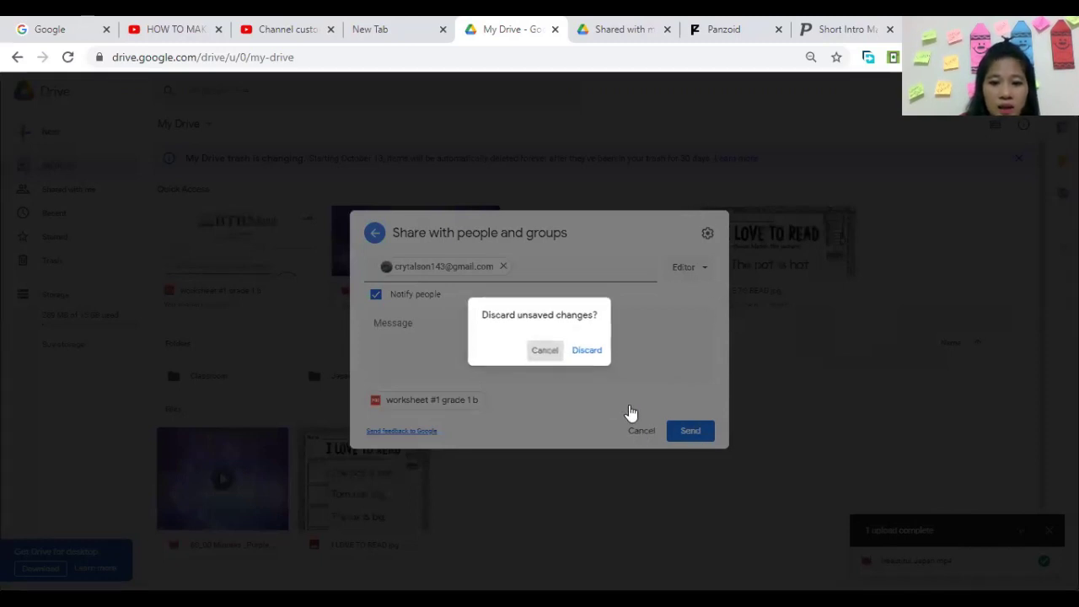
pyautogui.click(640, 431)
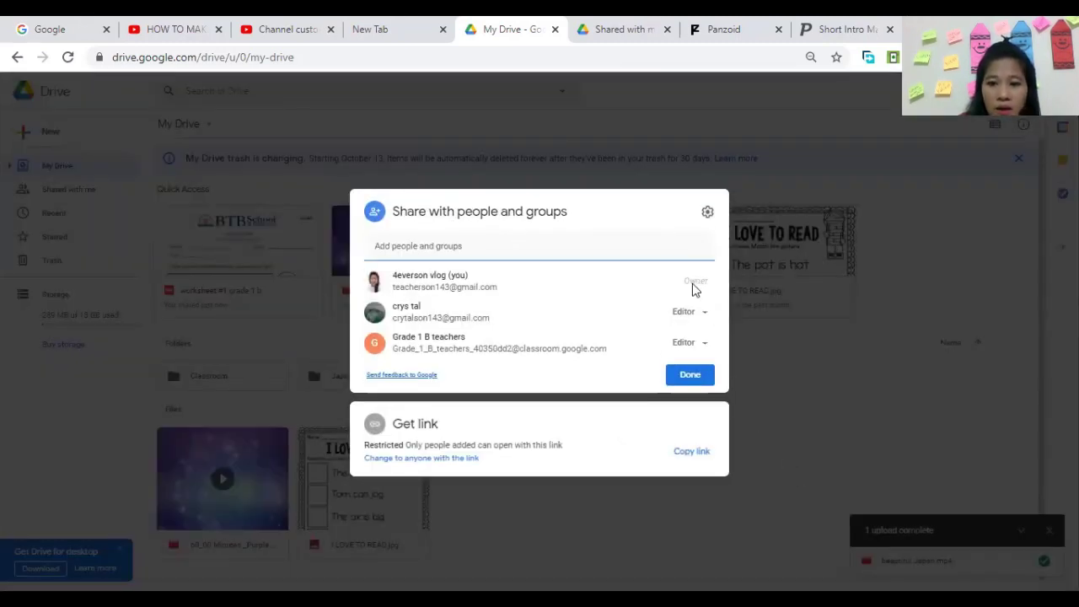
pyautogui.click(833, 363)
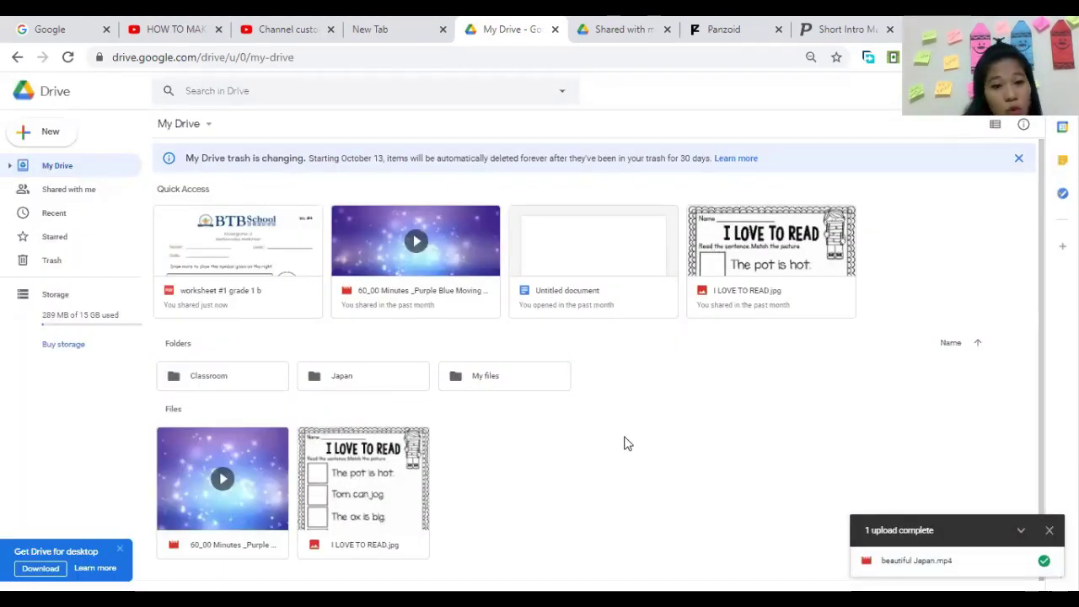
# Step: Make a copy of the video "beautiful Japan.mp4" inside the Japan folder
pyautogui.doubleClick(342, 381)
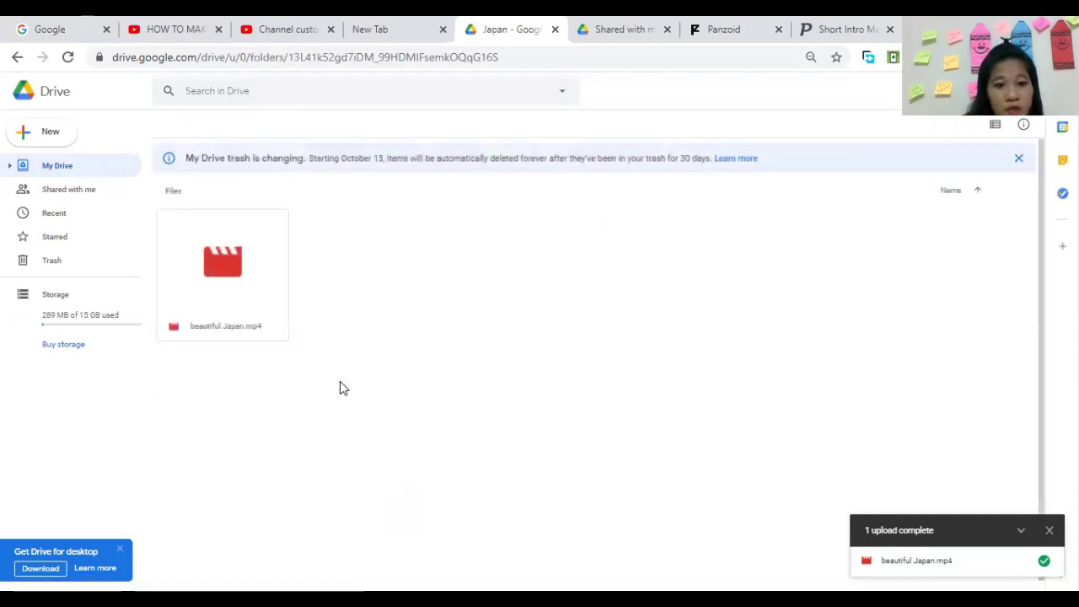
pyautogui.rightClick(234, 309)
pyautogui.click(282, 499)
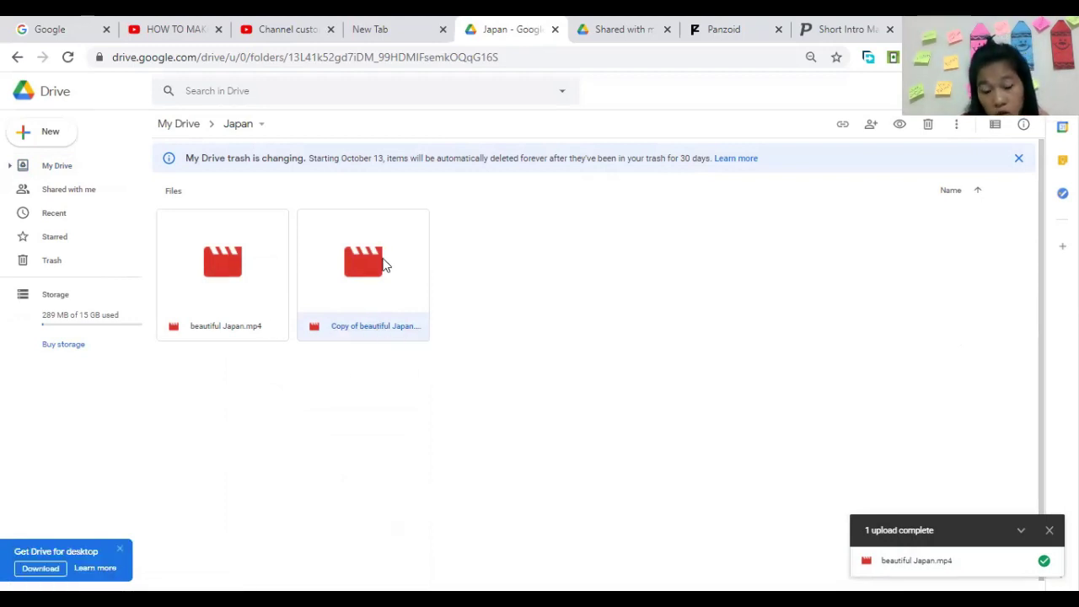
# Step: View the actions and the suggested apps for opening the original video "beautiful Japan.mp4"
pyautogui.rightClick(230, 295)
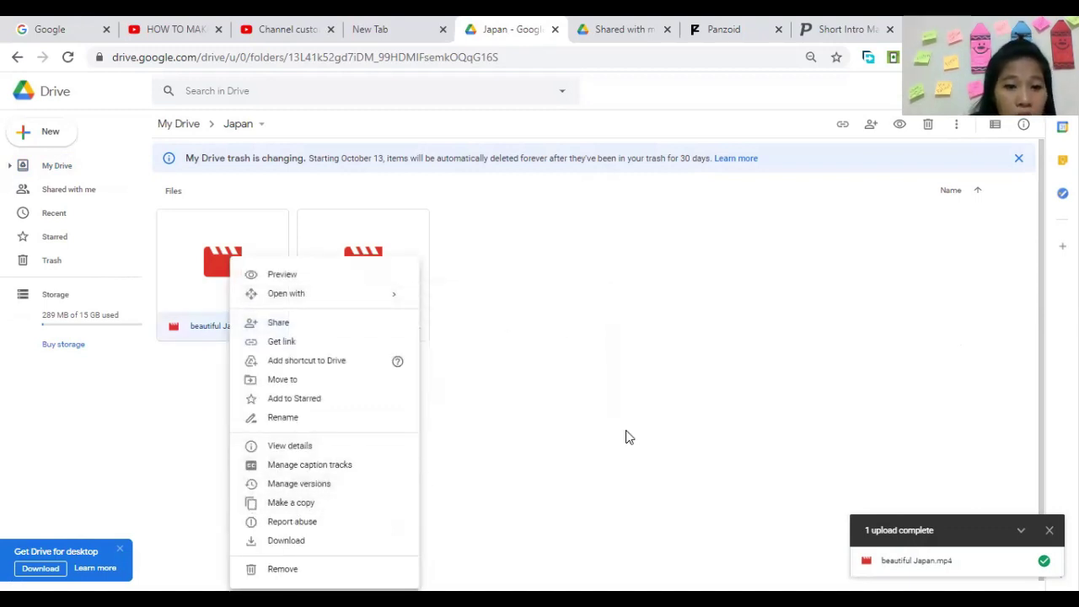
pyautogui.moveTo(337, 294)
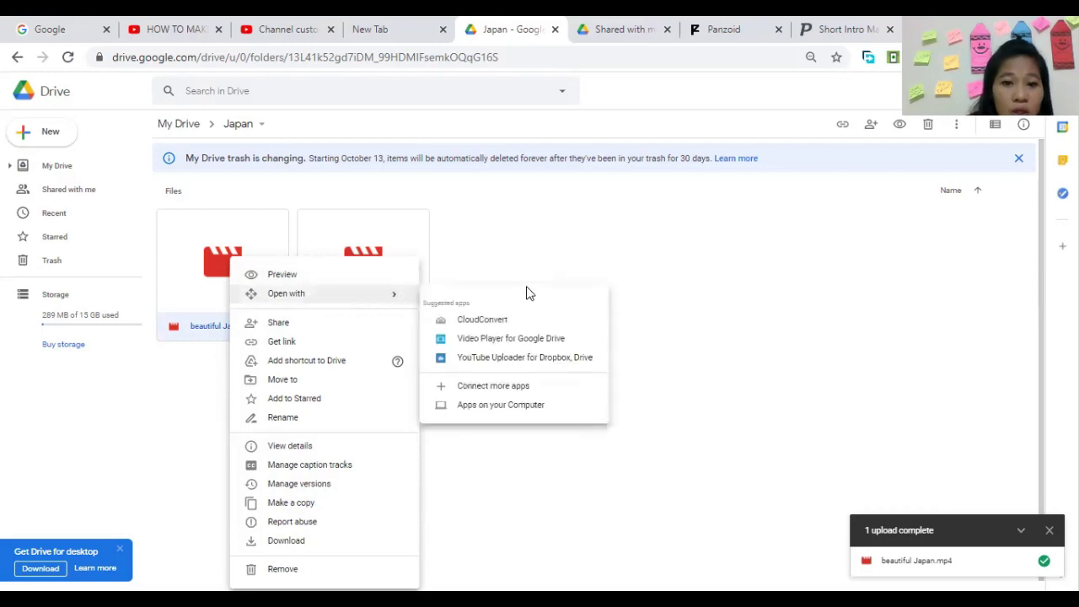
pyautogui.click(631, 270)
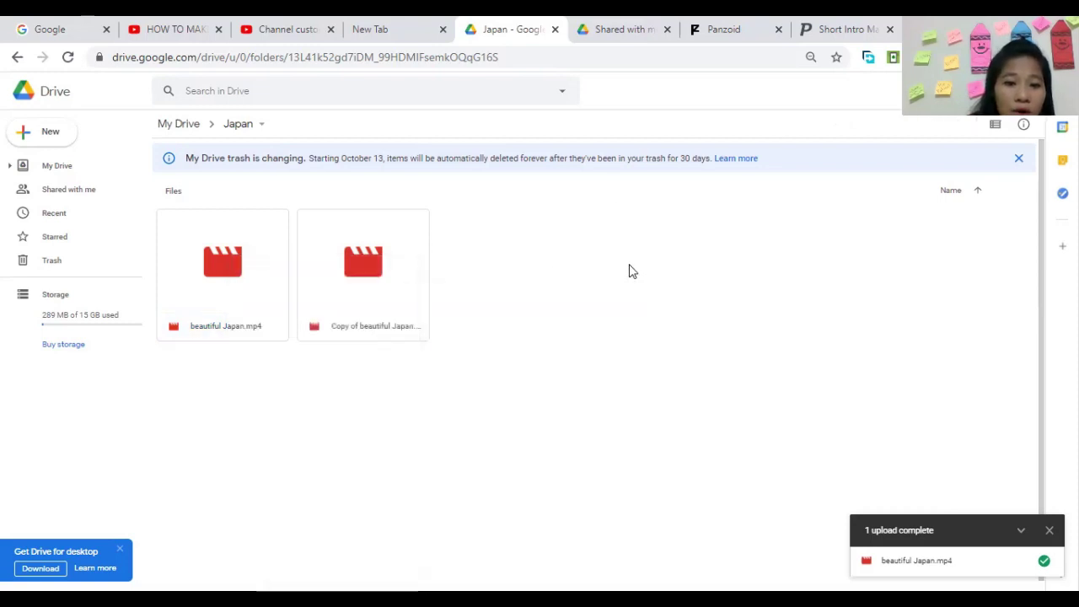
# Step: Open the original "beautiful Japan.mp4" and download it, accepting the download without a virus scan
pyautogui.click(228, 325)
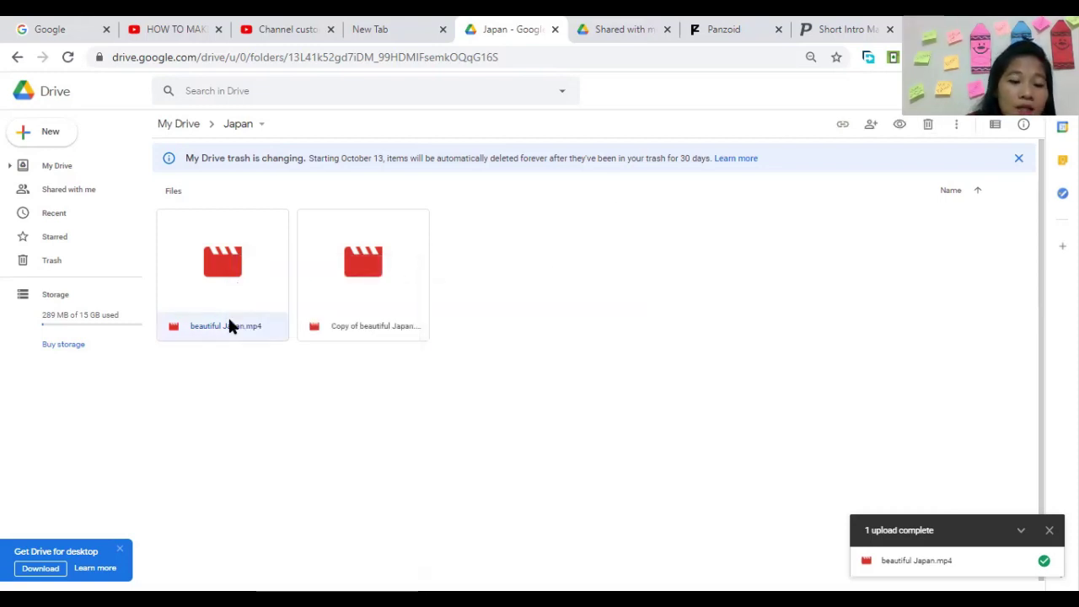
pyautogui.doubleClick(229, 325)
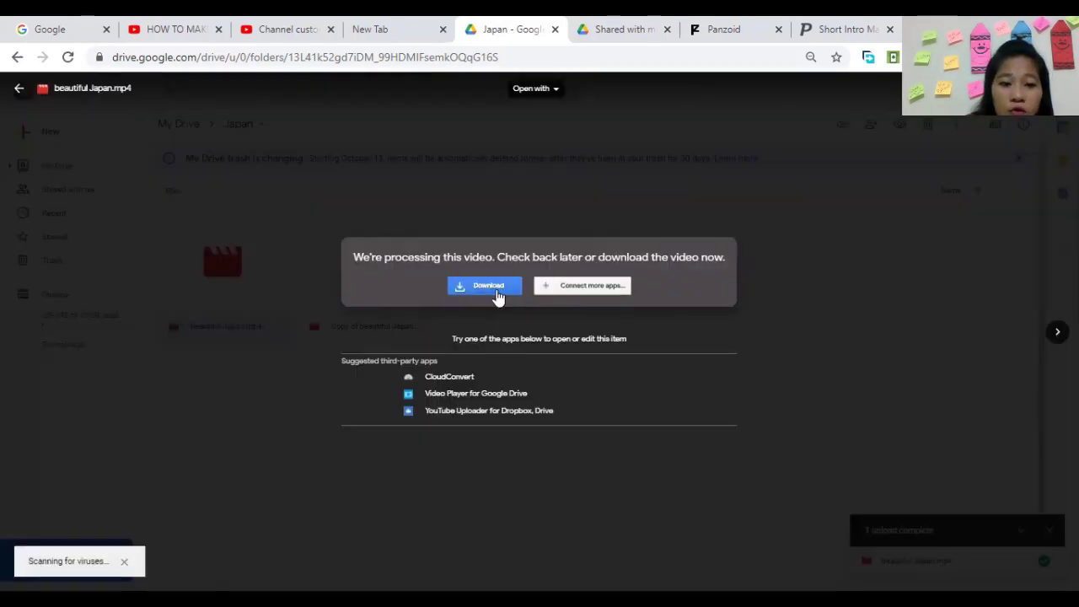
pyautogui.click(497, 291)
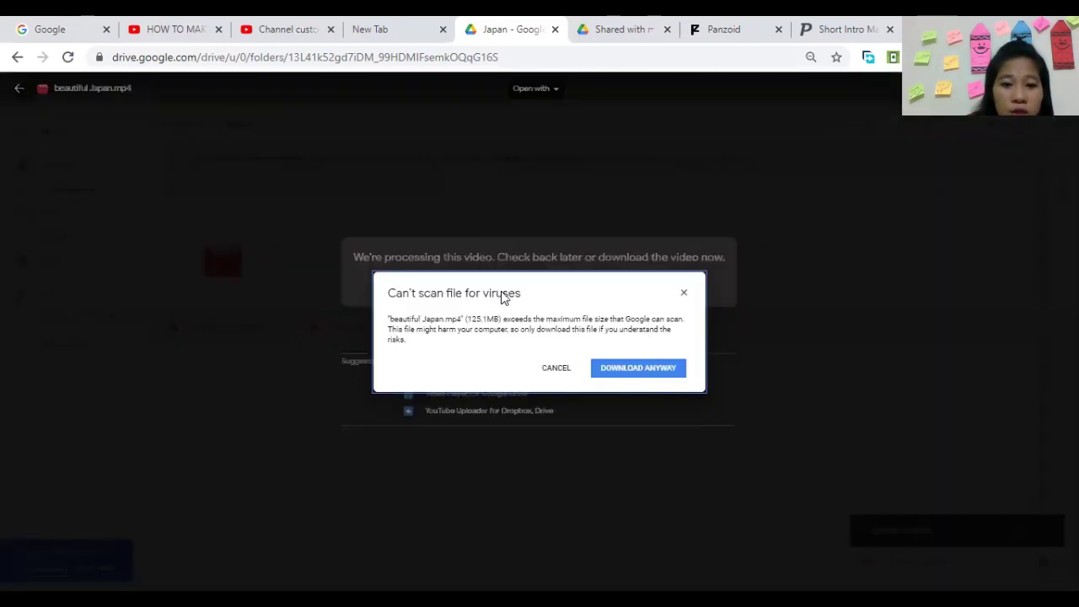
pyautogui.click(651, 375)
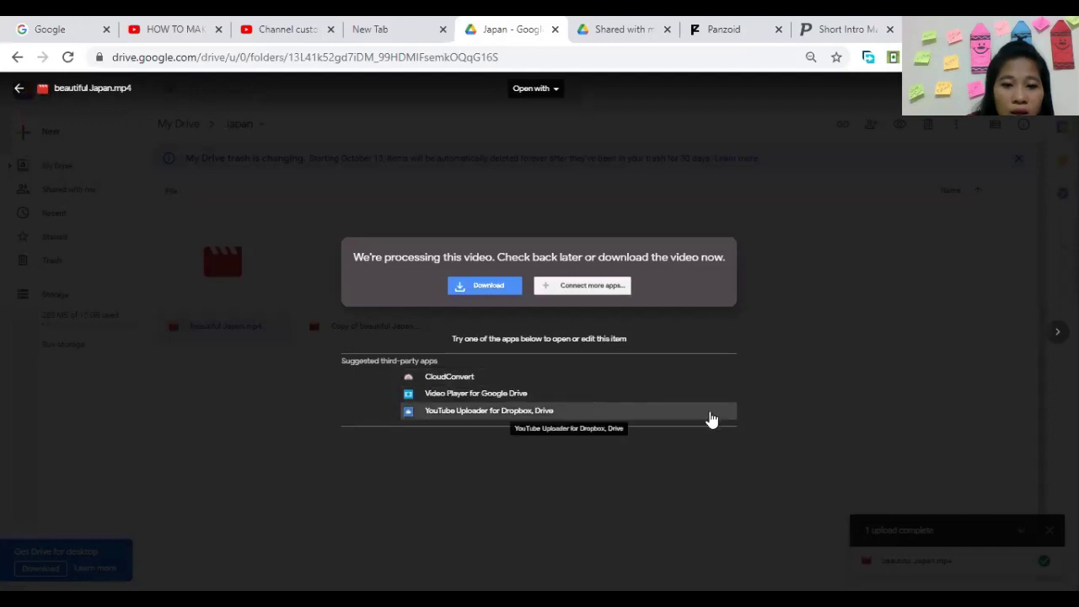